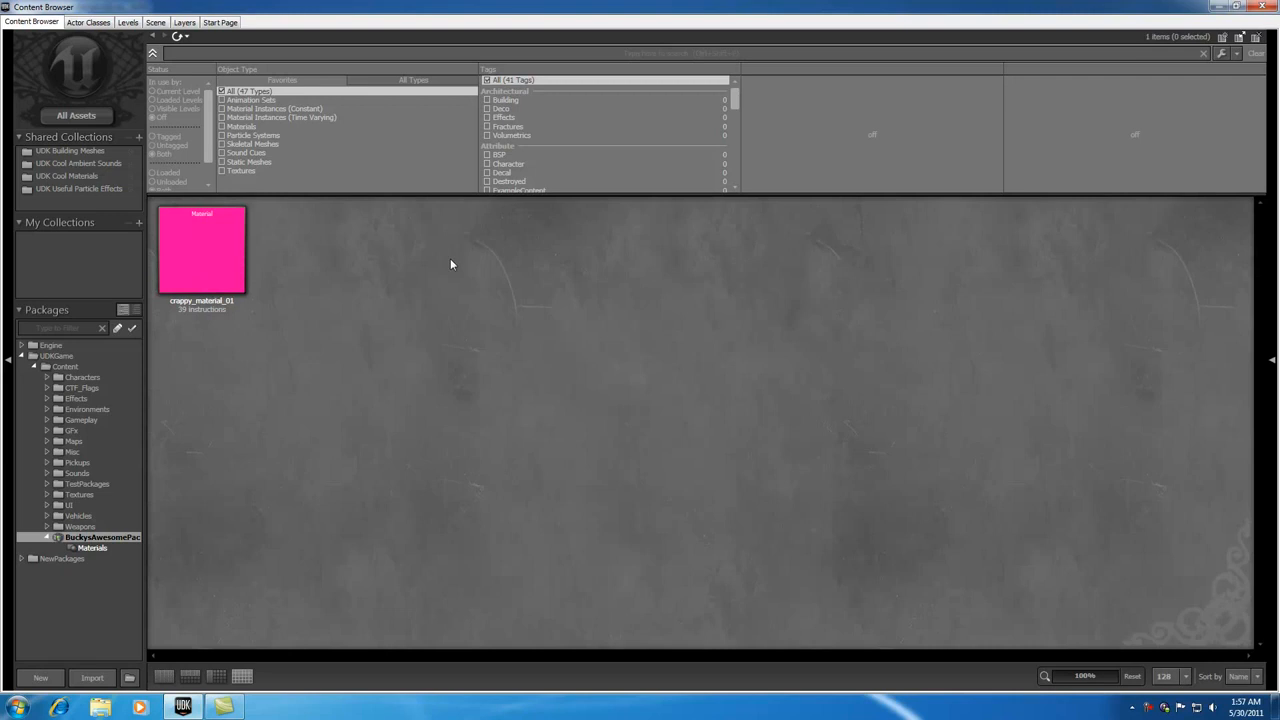
mouse_move(189, 250)
click(208, 244)
click(286, 250)
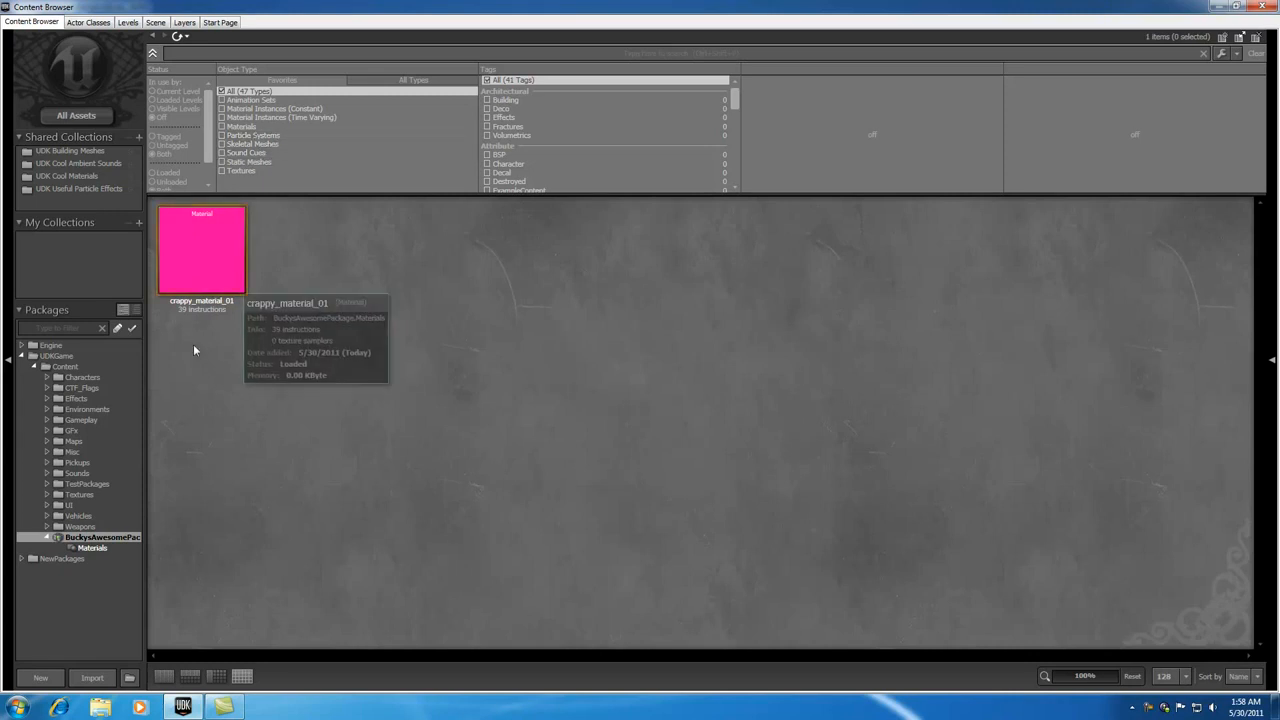
Create a new material named crappy_material_02 in BuckysAwesomePackage under the Materials group, and maximize its Material Editor window.
click(91, 548)
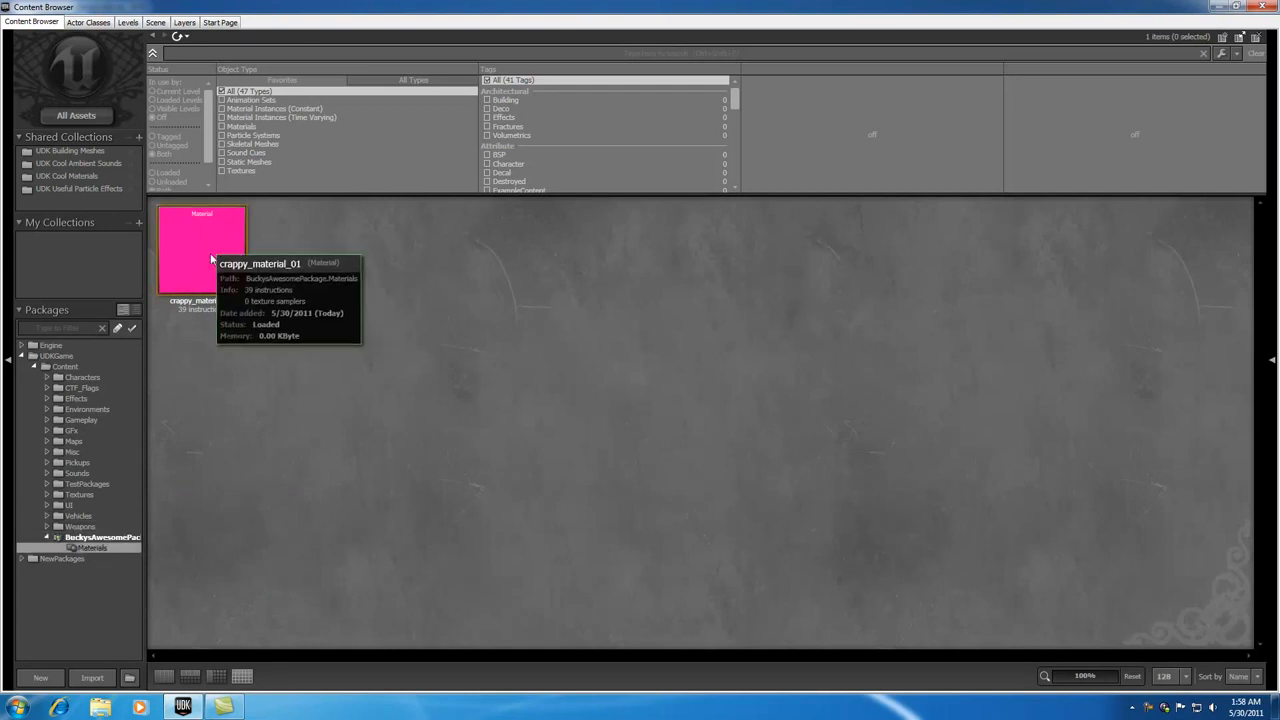
right_click(301, 245)
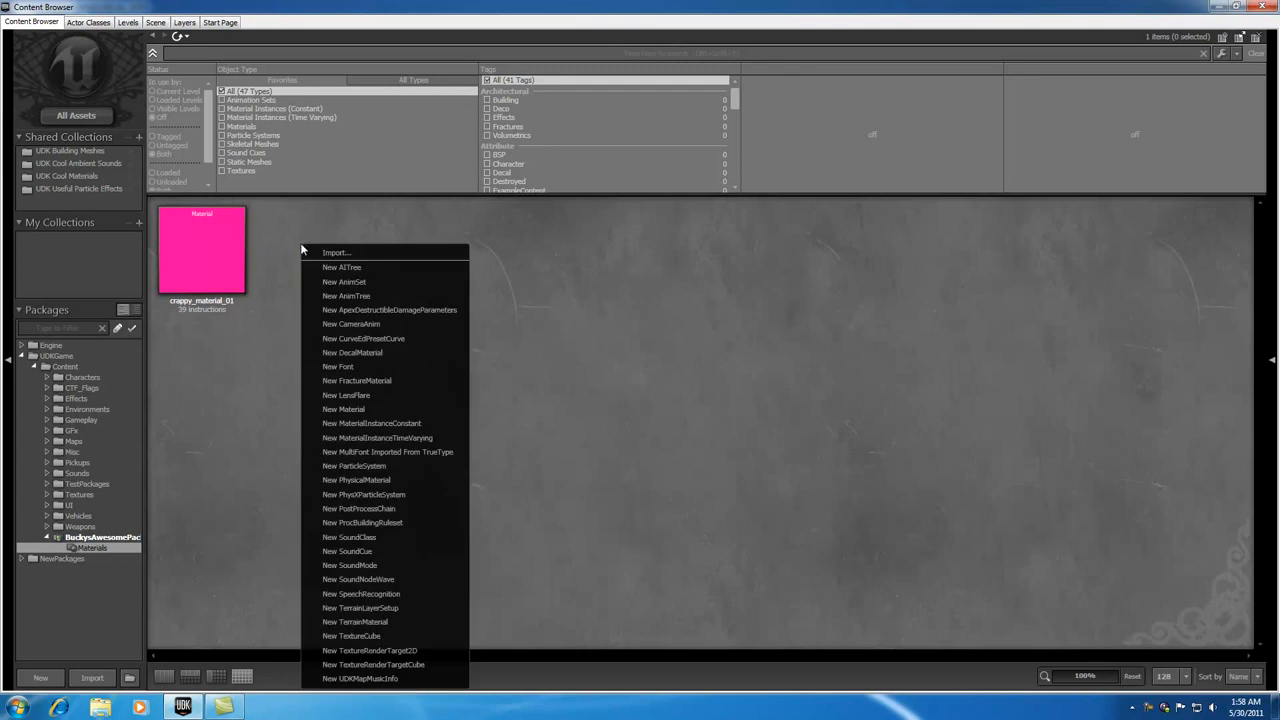
click(352, 410)
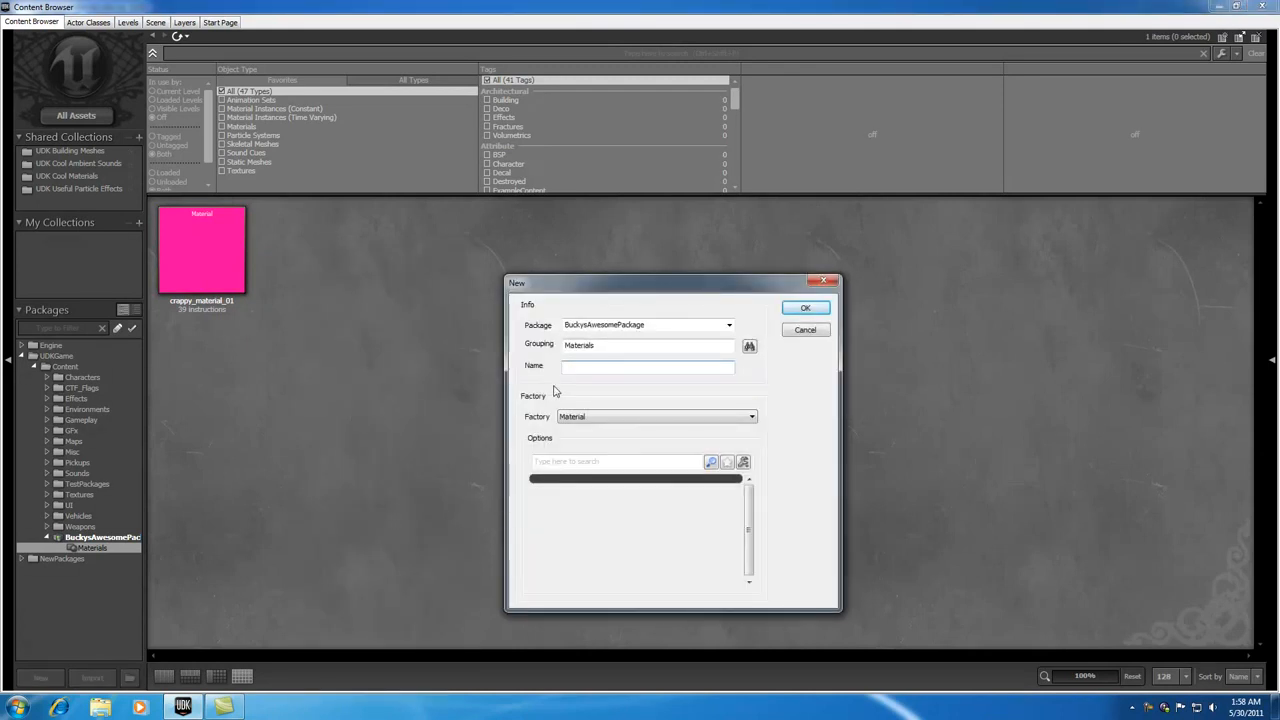
click(643, 326)
click(650, 346)
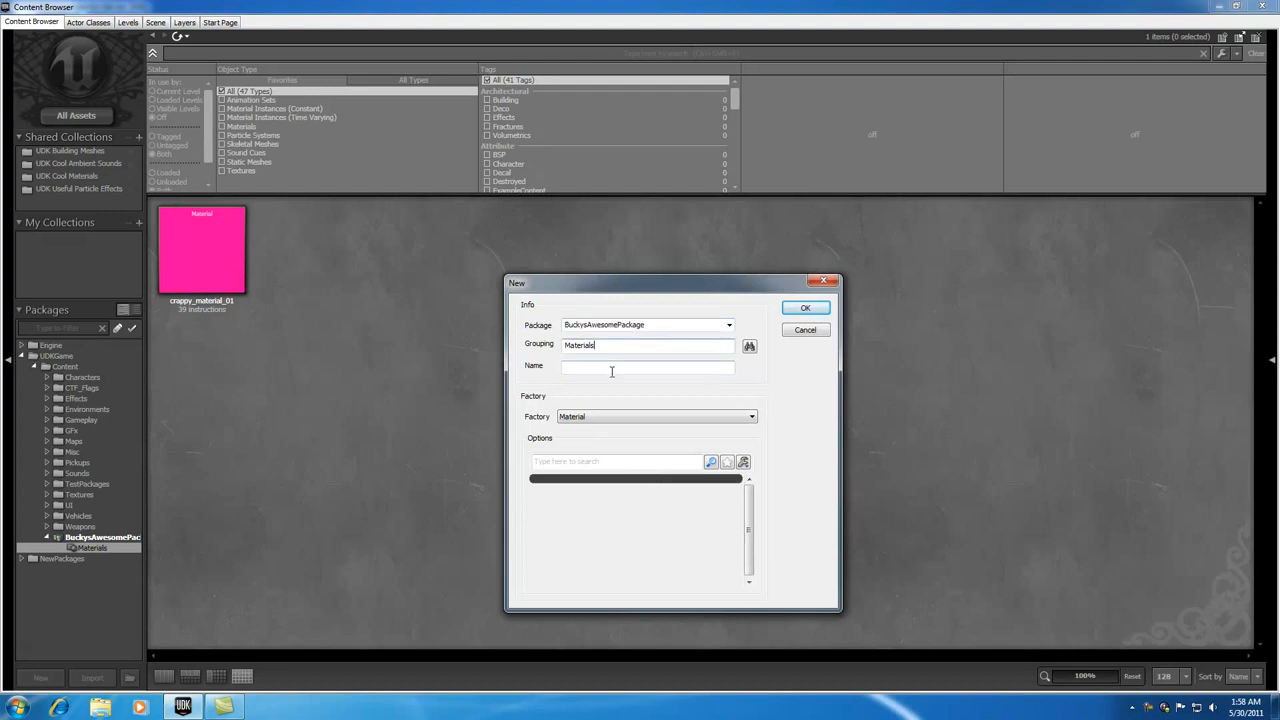
click(617, 366)
text(crappy_material_02)
click(805, 309)
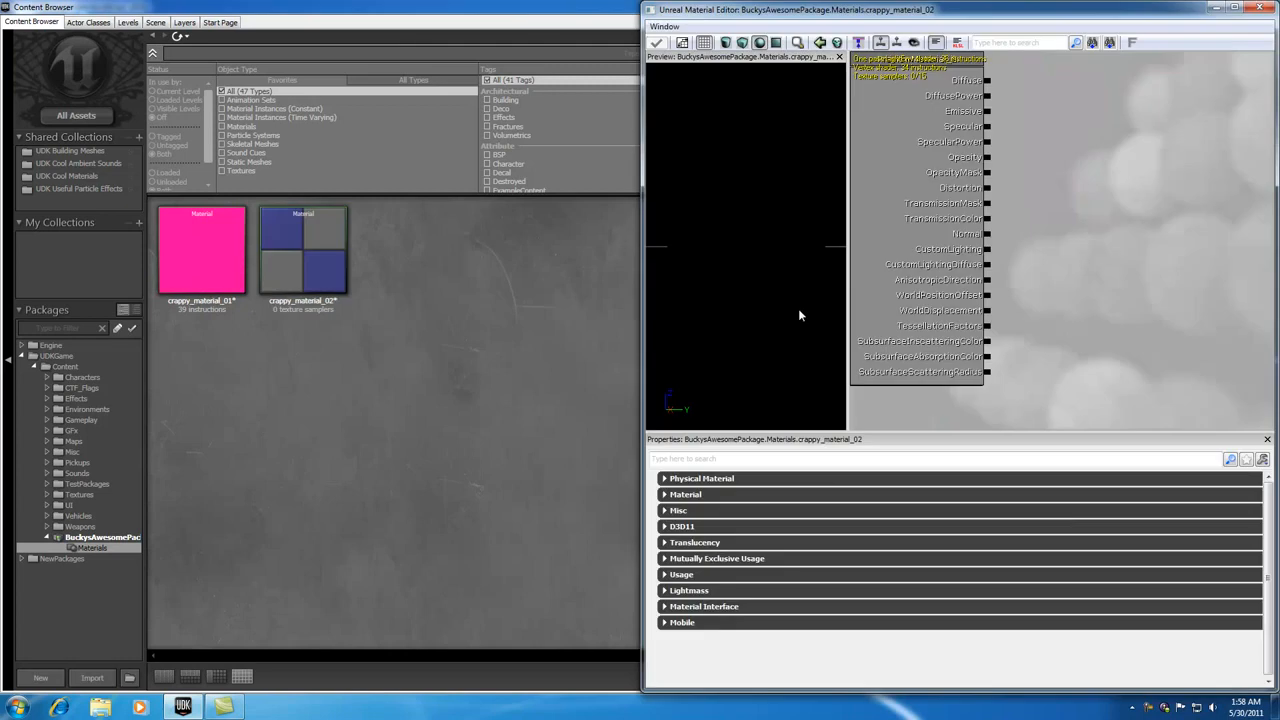
double_click(809, 13)
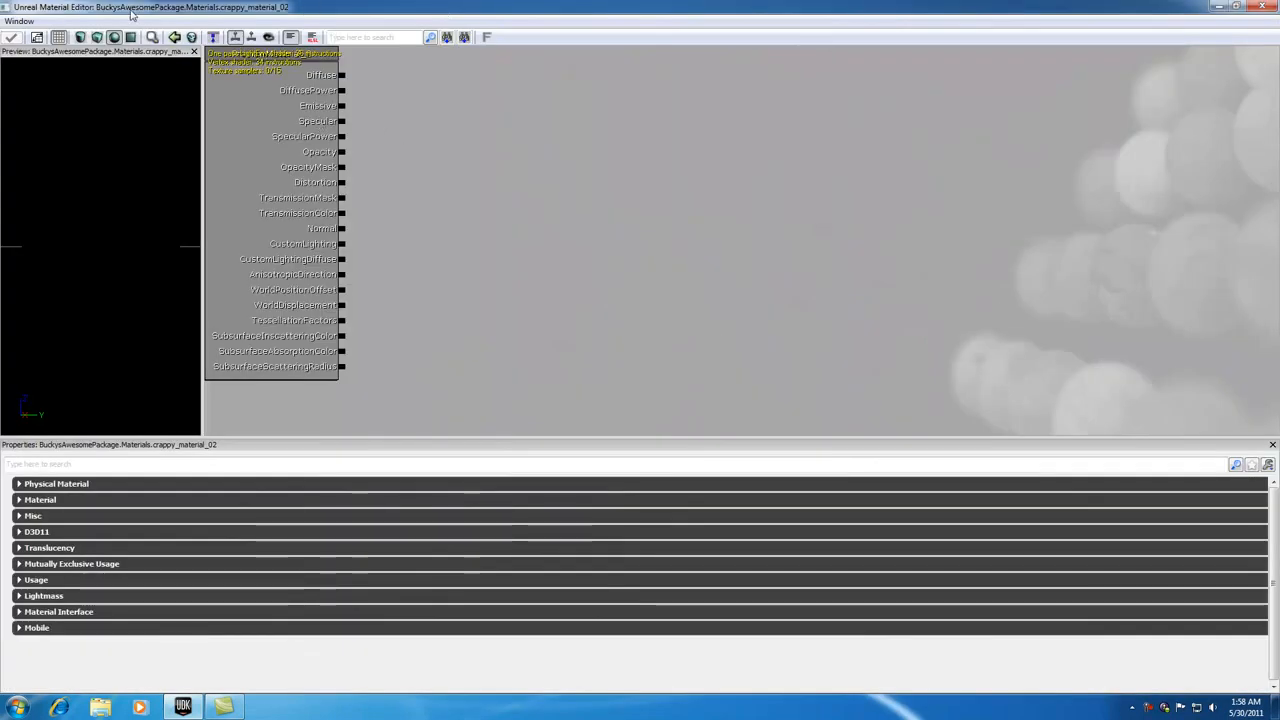
drag(408, 130, 611, 134)
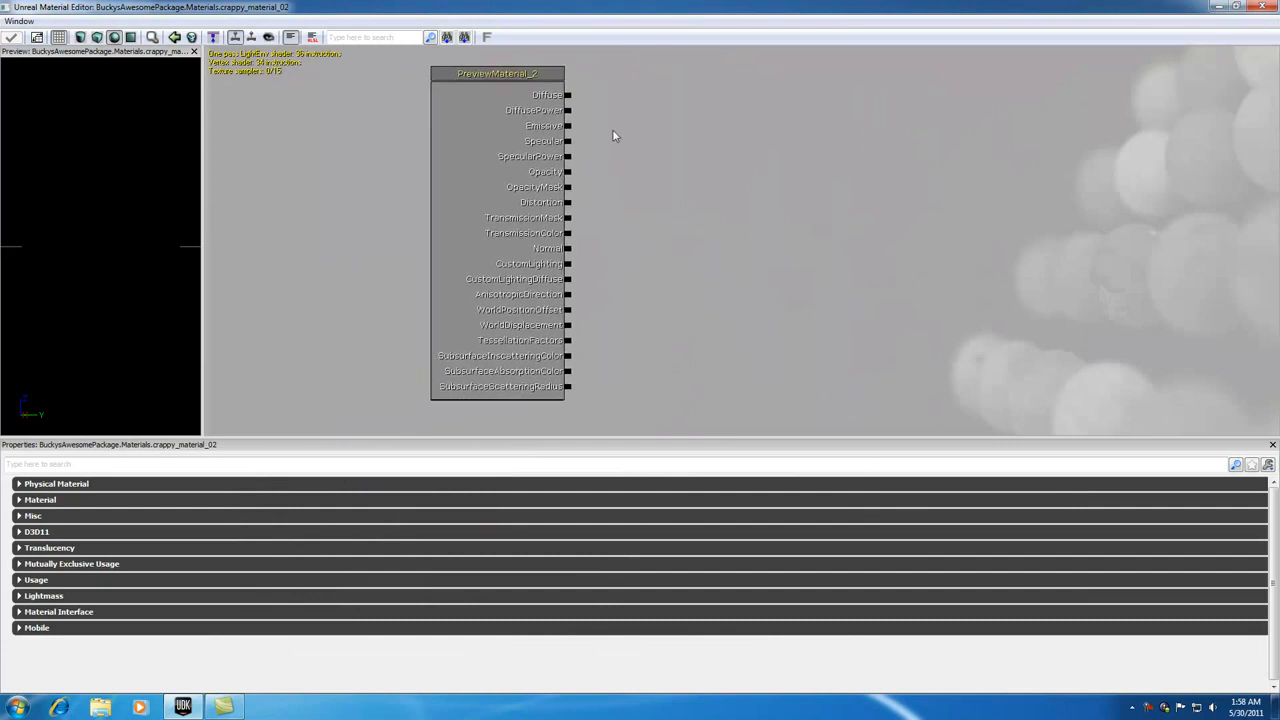
Examine the available expressions in the Material Expressions list and the categories offered for new graph nodes, leaving the list closed.
click(19, 21)
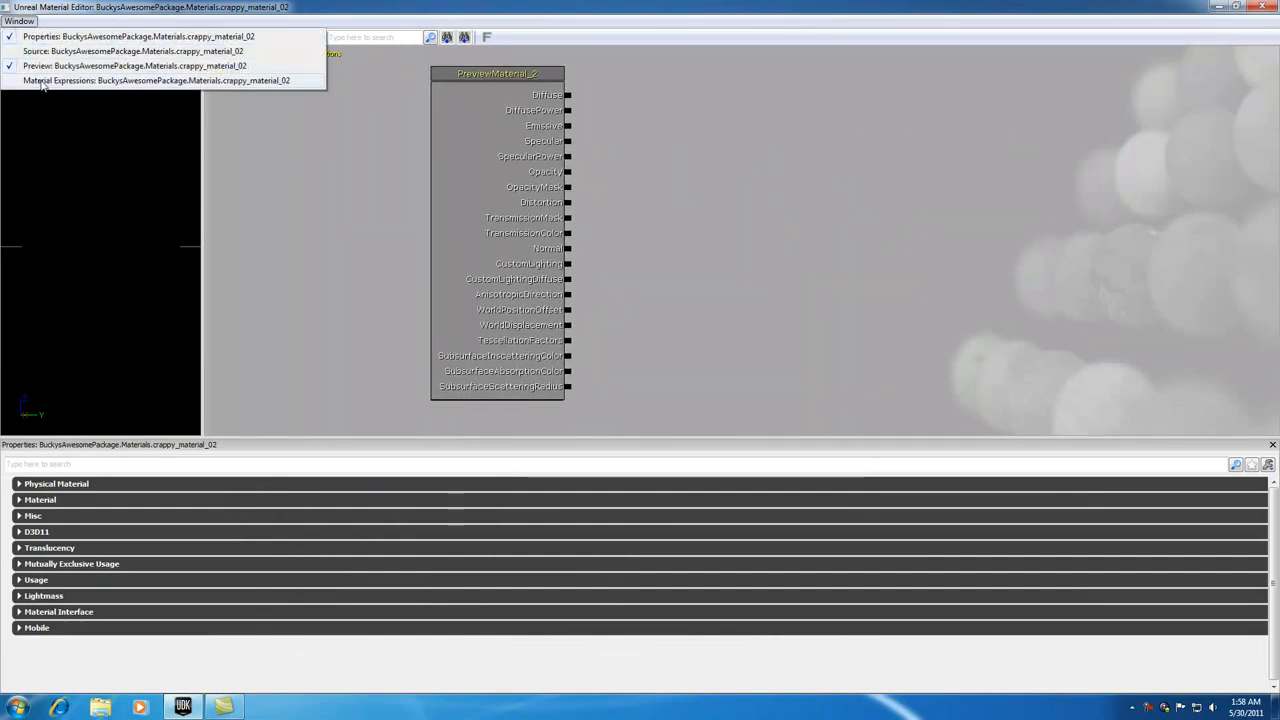
click(42, 81)
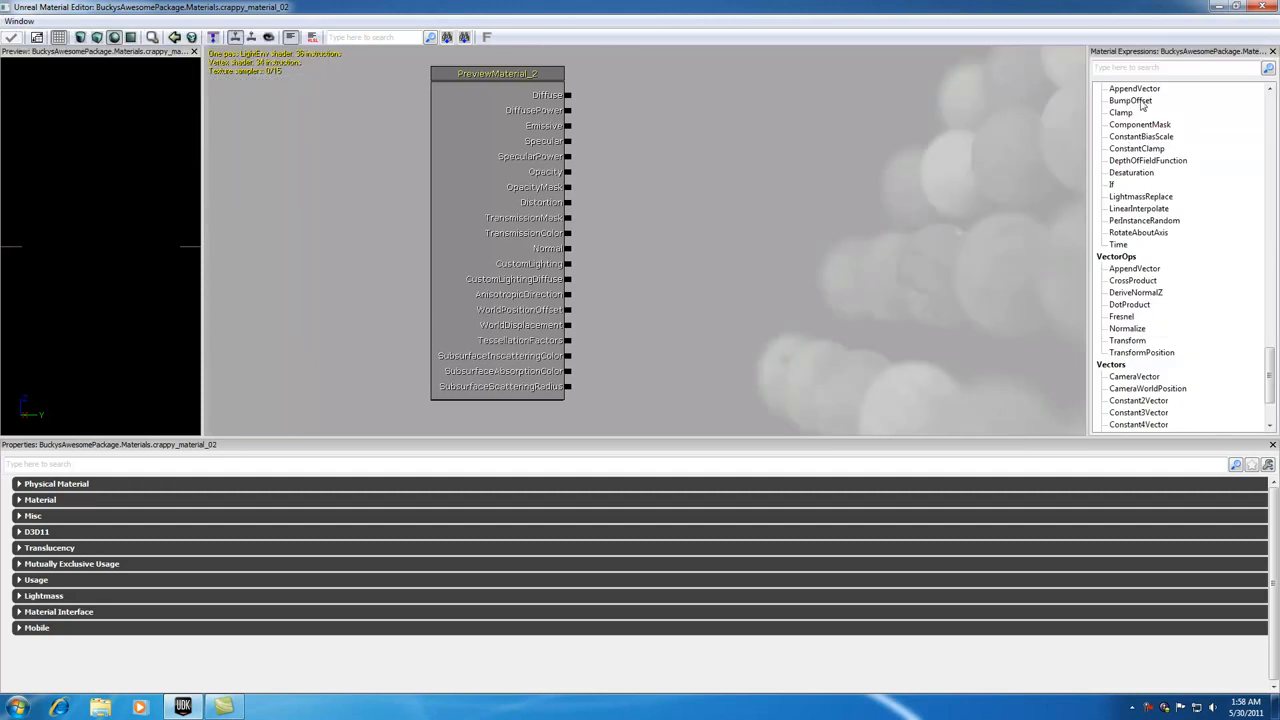
click(1272, 51)
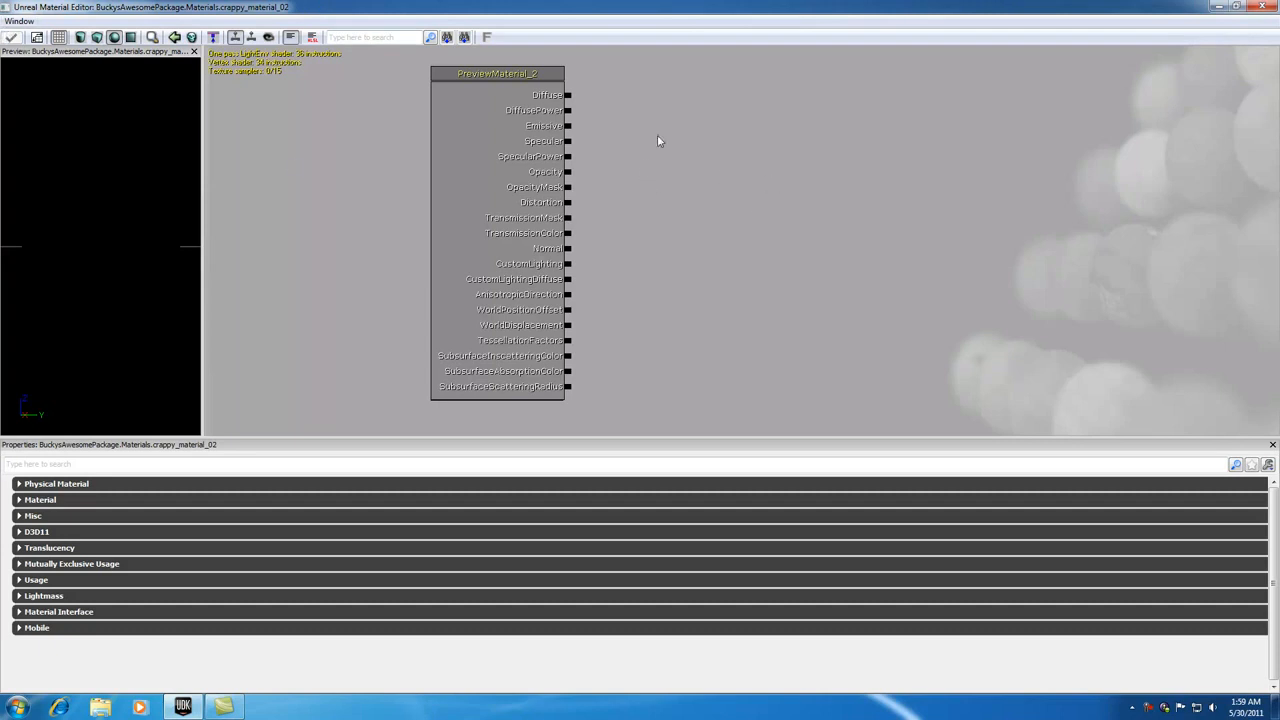
right_click(684, 106)
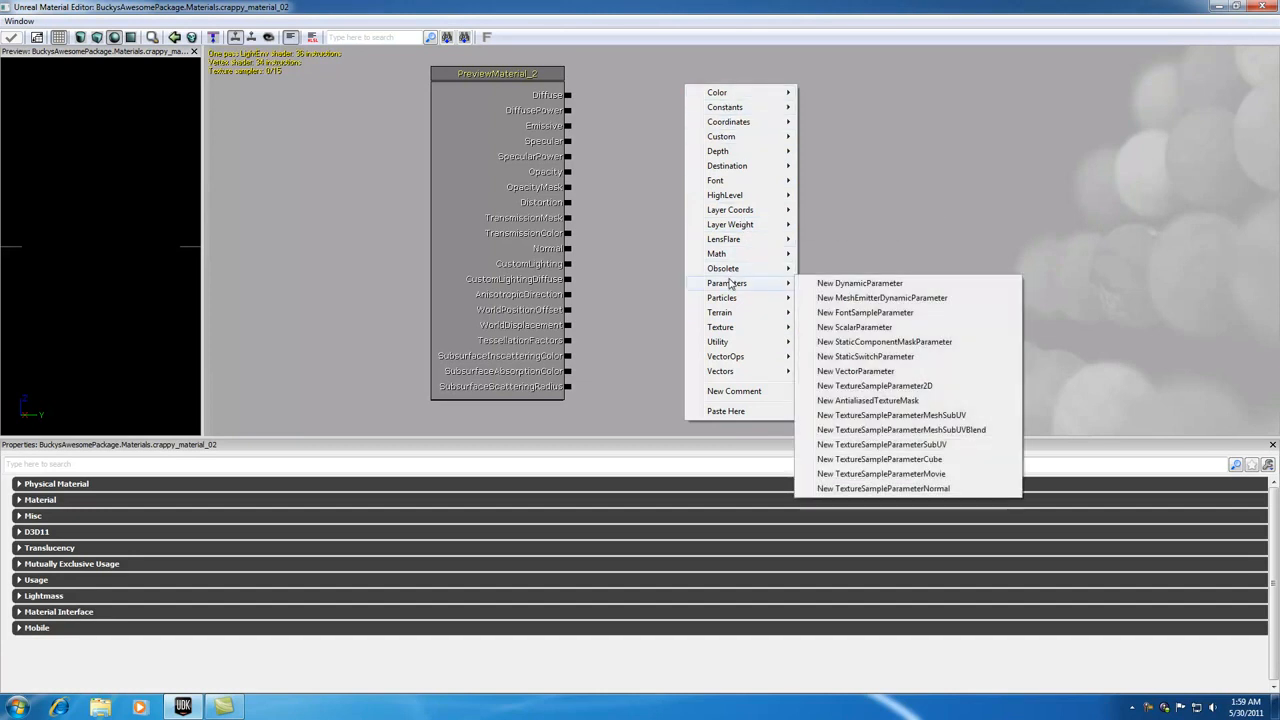
mouse_move(740, 195)
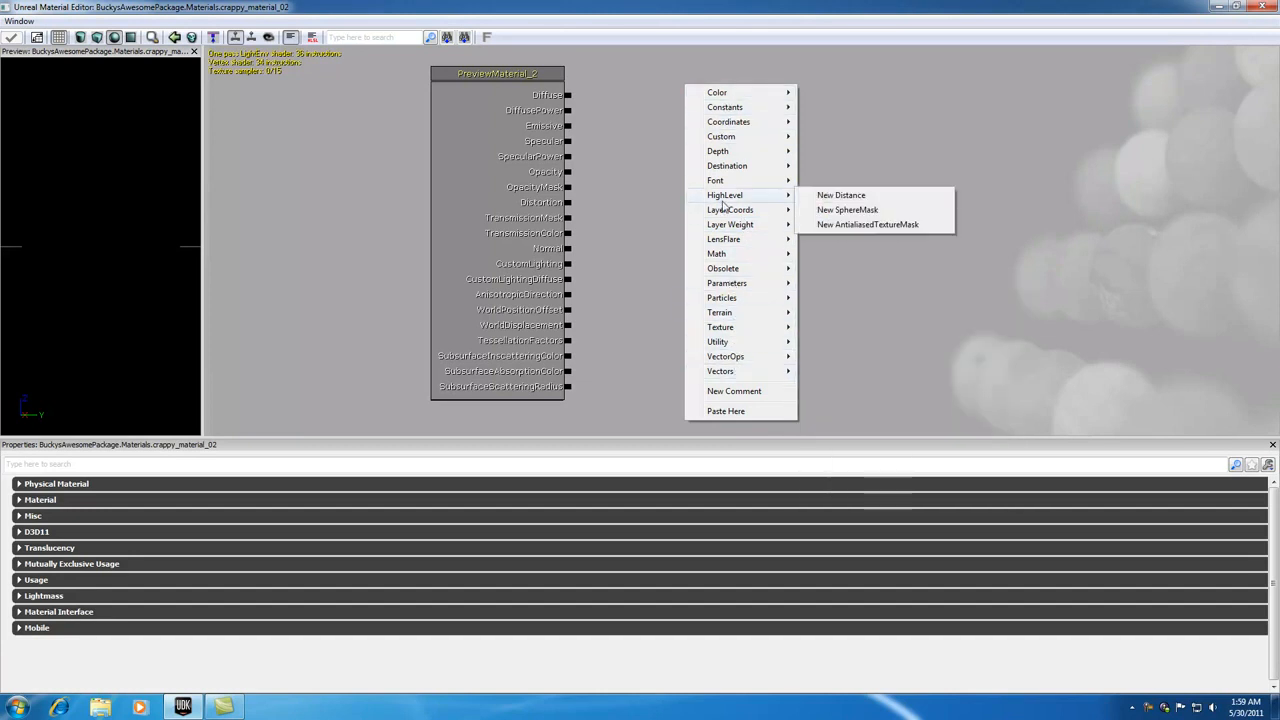
click(861, 162)
click(13, 22)
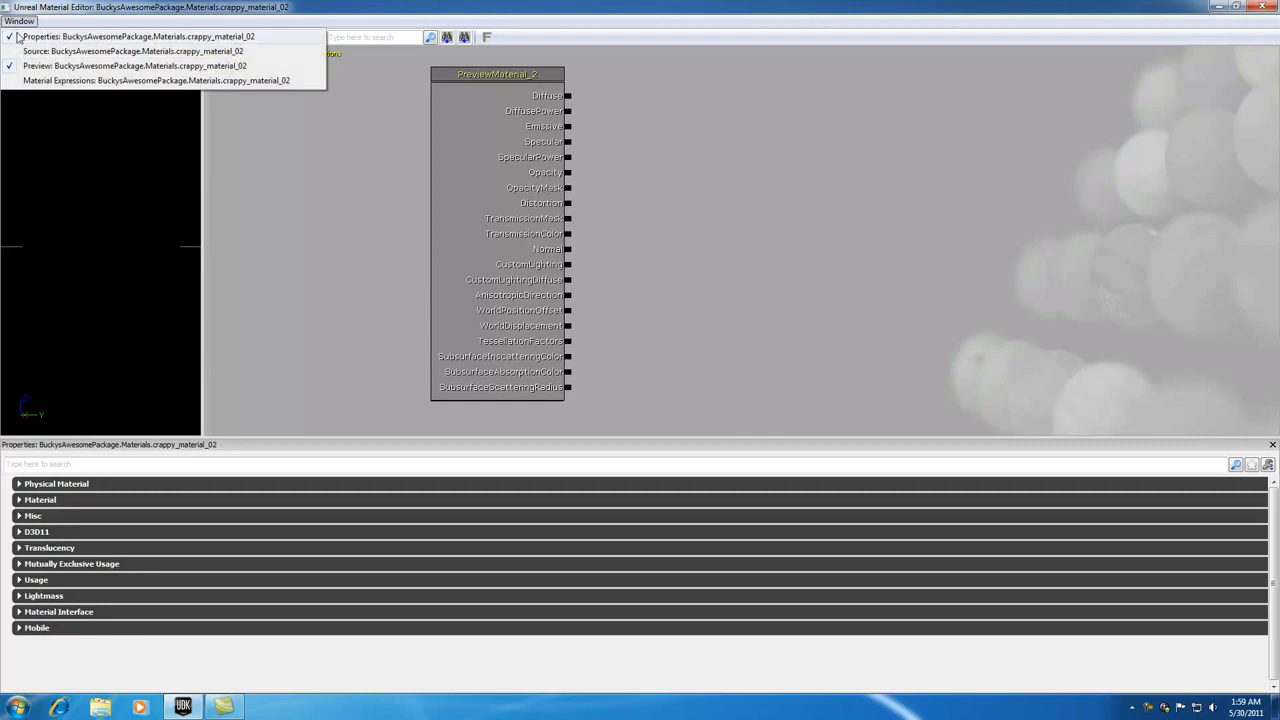
click(27, 80)
drag(1269, 375, 1266, 216)
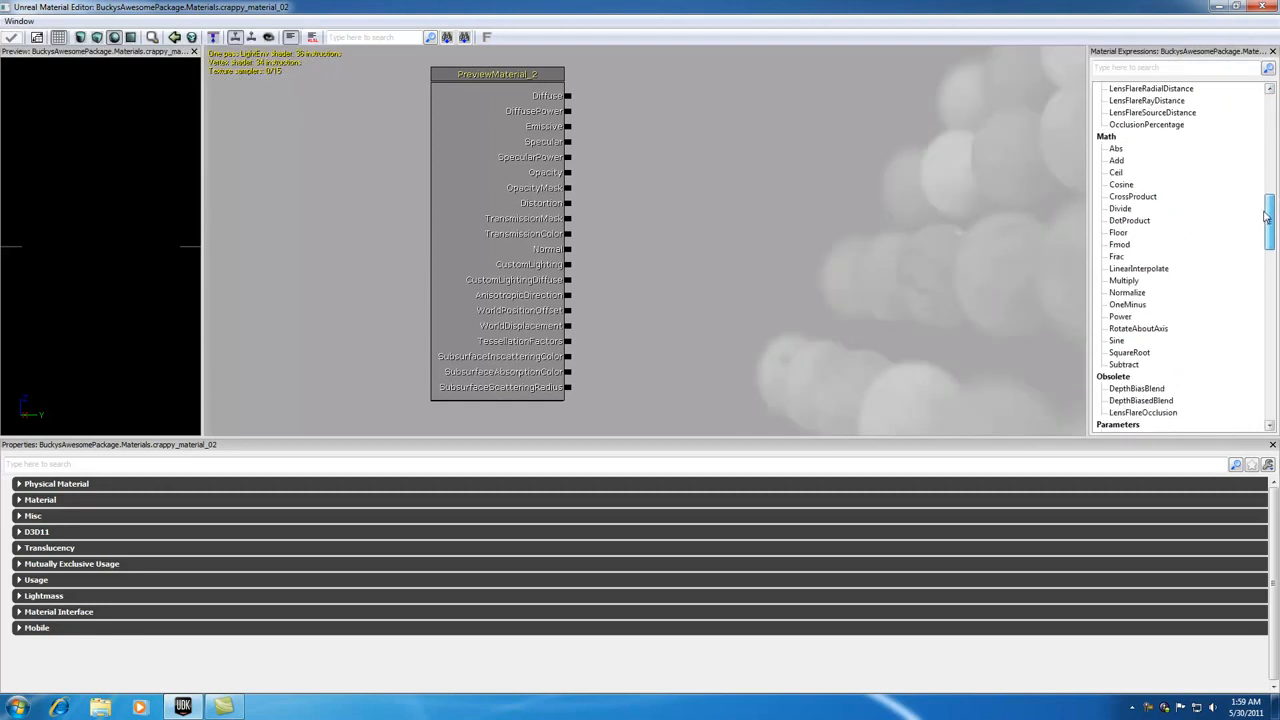
click(1273, 51)
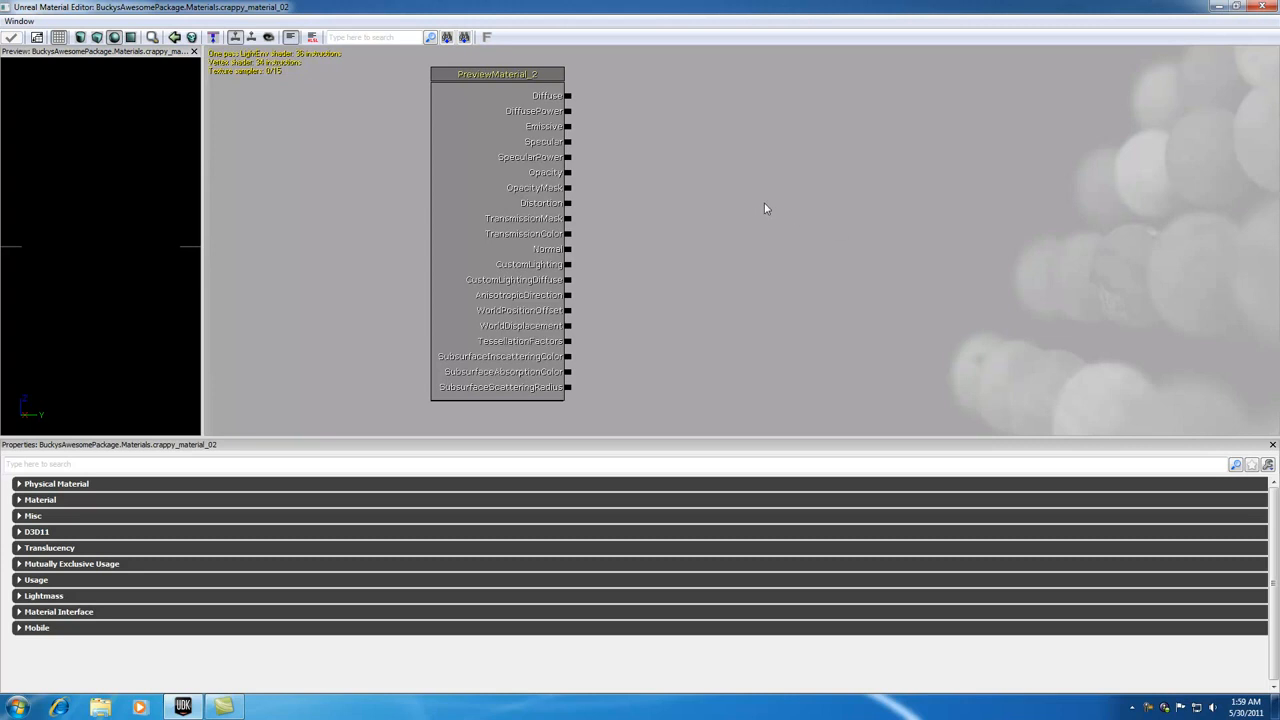
Add a Texture Sample node to the material graph and place it beside the Diffuse input of the preview material.
right_click(688, 138)
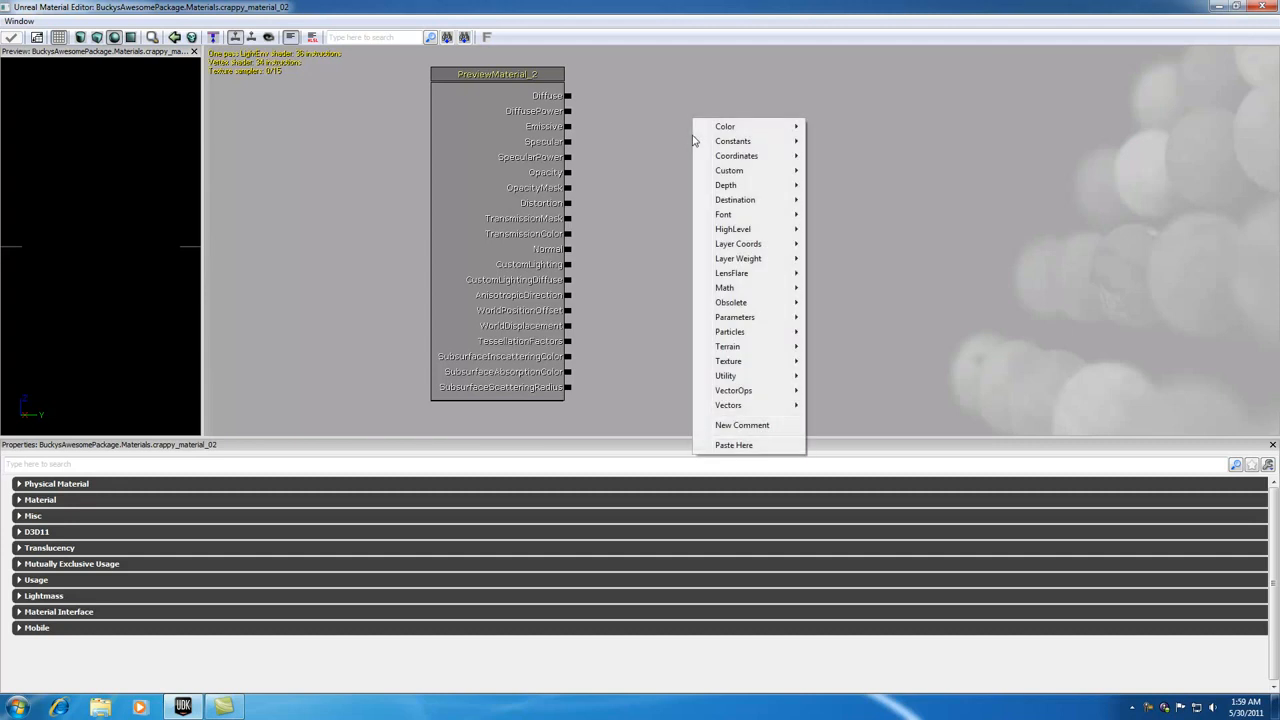
mouse_move(747, 370)
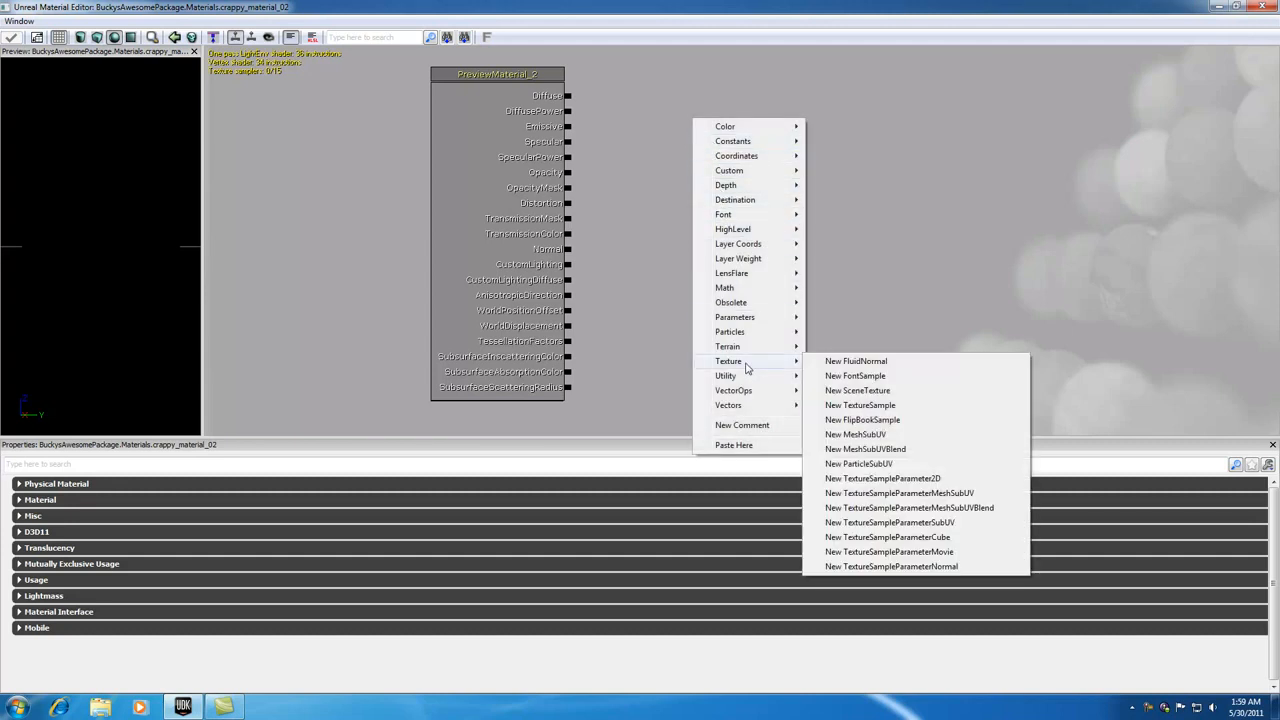
click(866, 405)
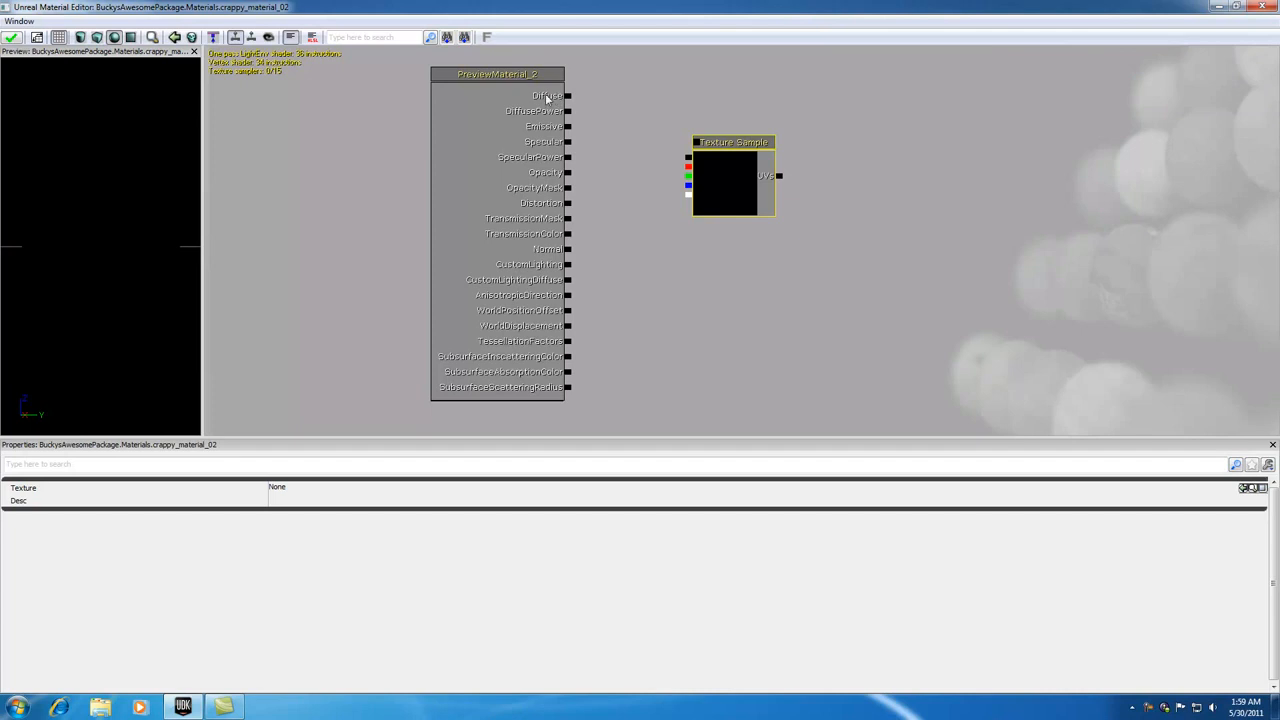
drag(718, 139, 696, 71)
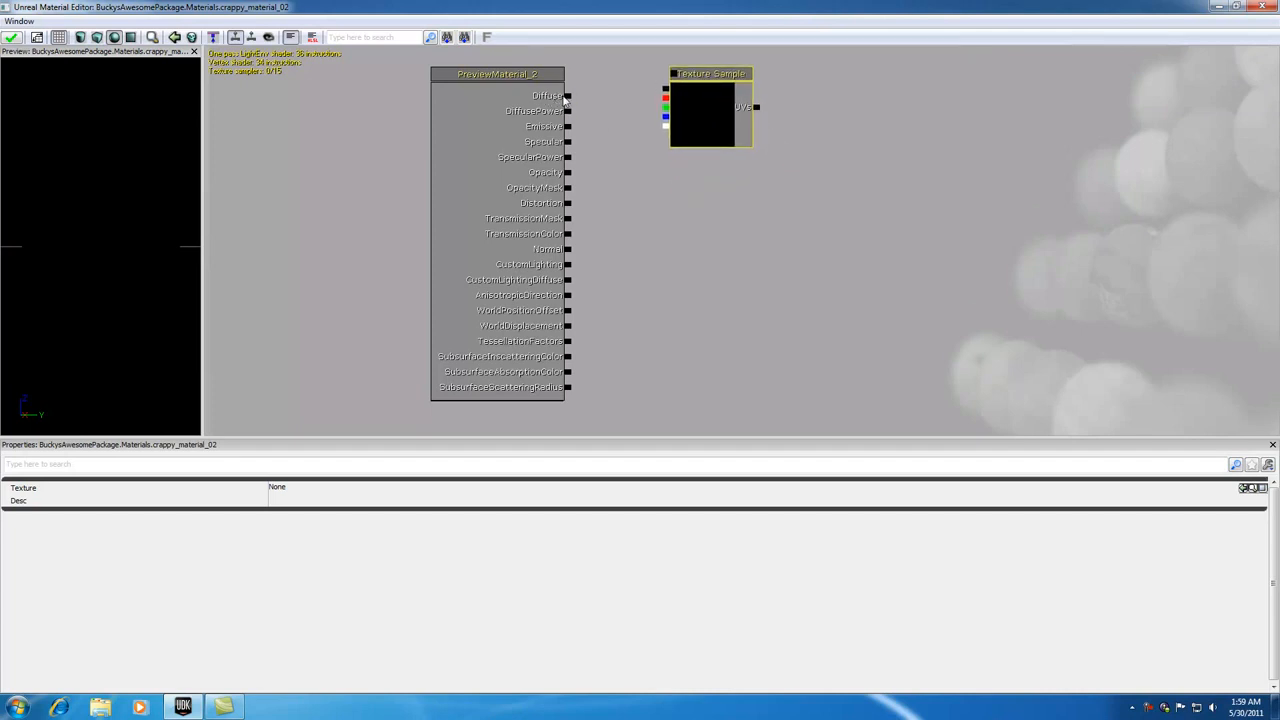
click(611, 101)
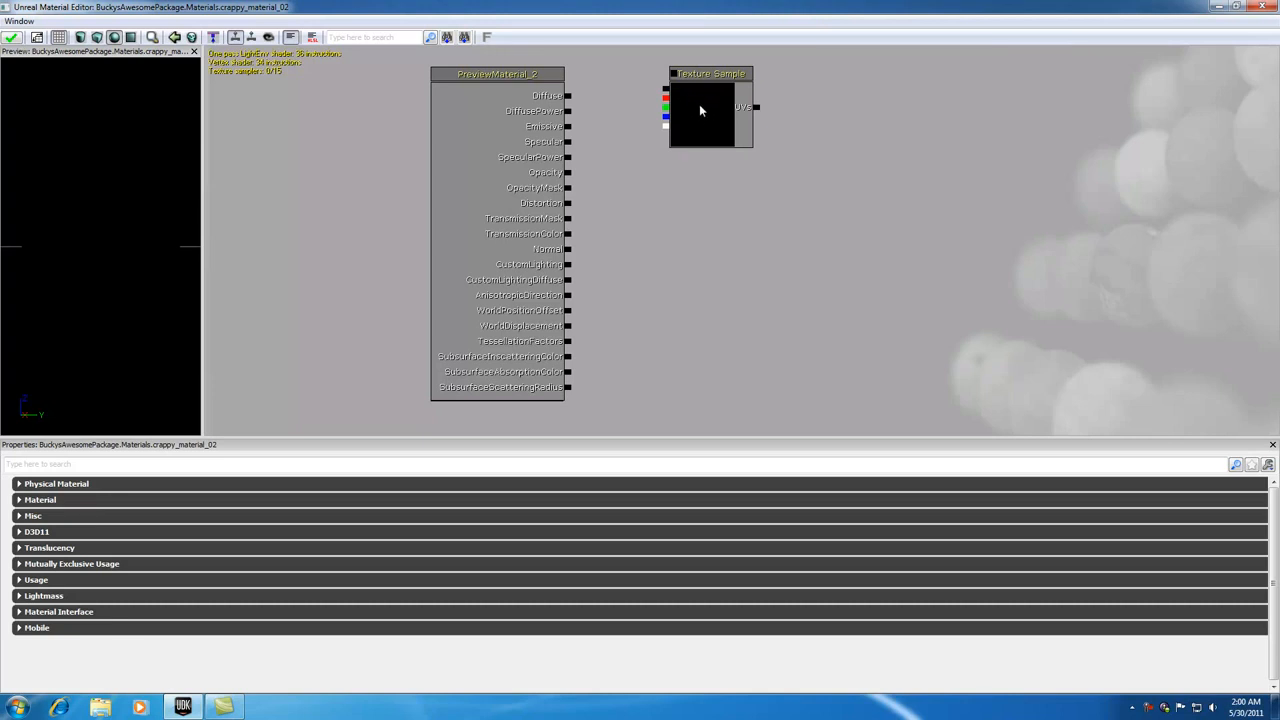
Try connecting the Texture Sample's black output to the Diffuse input, and break the link again.
drag(665, 89, 570, 96)
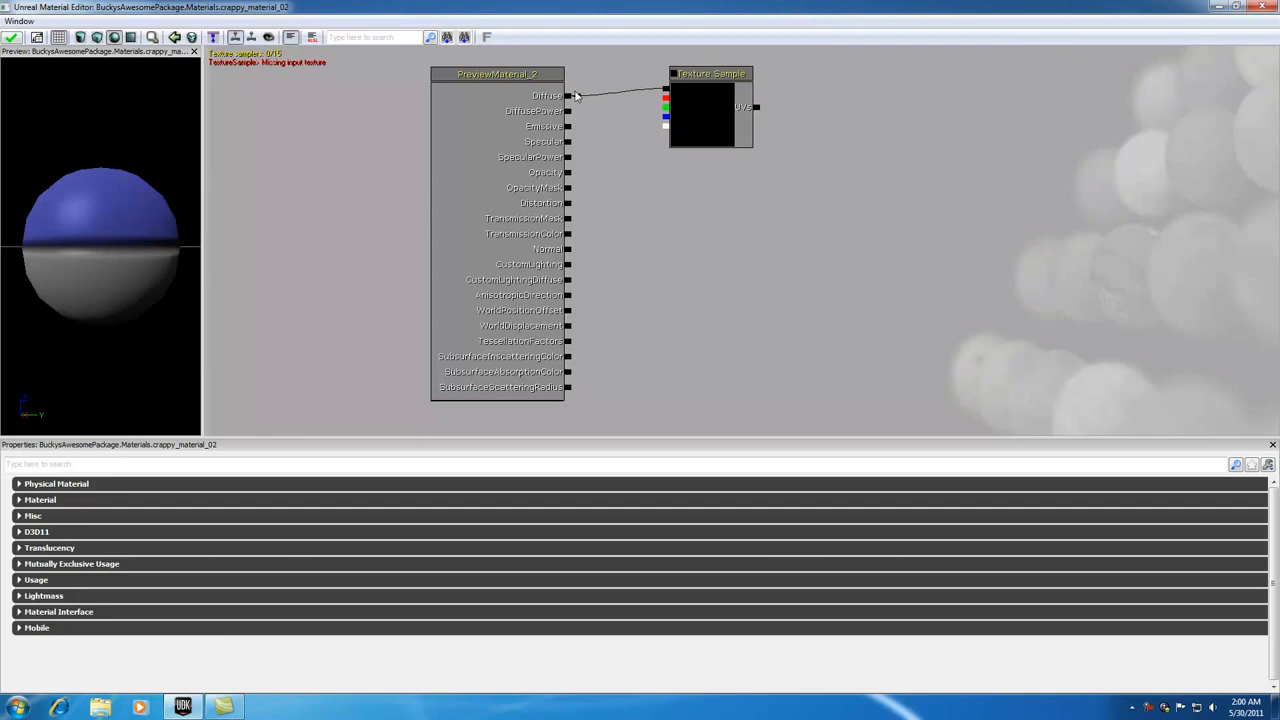
alt+click(568, 96)
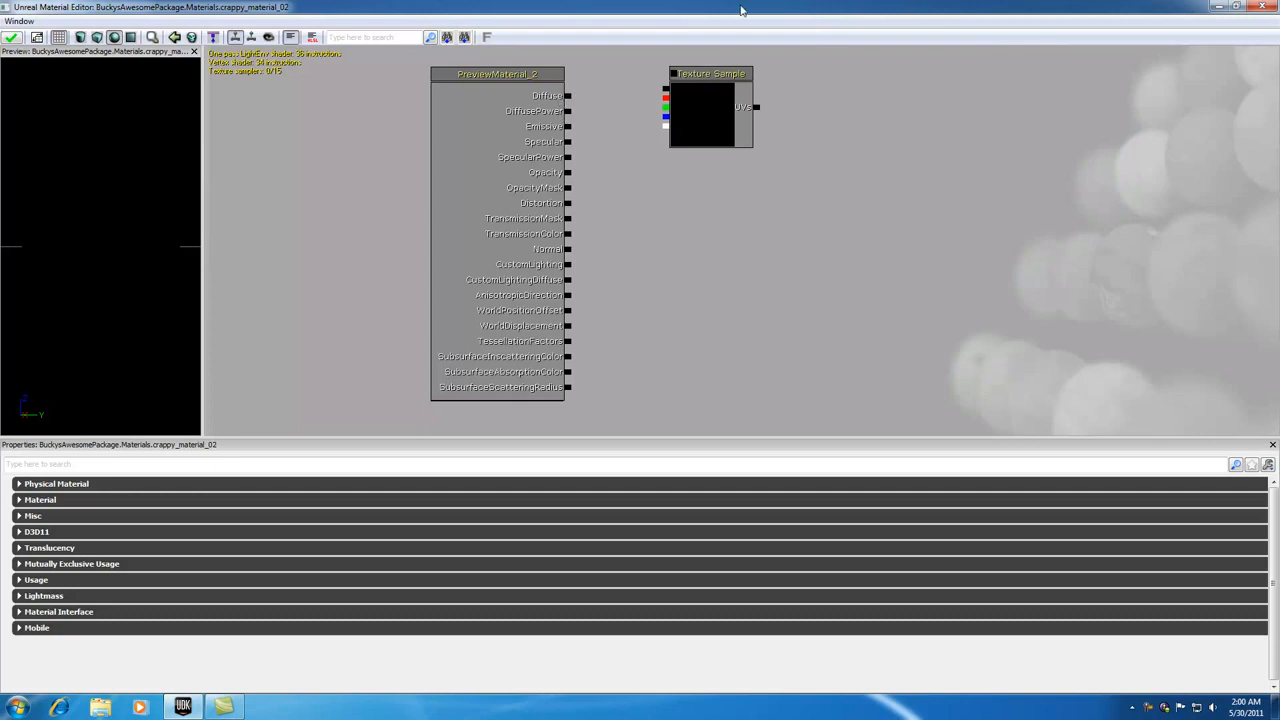
drag(724, 8, 1277, 97)
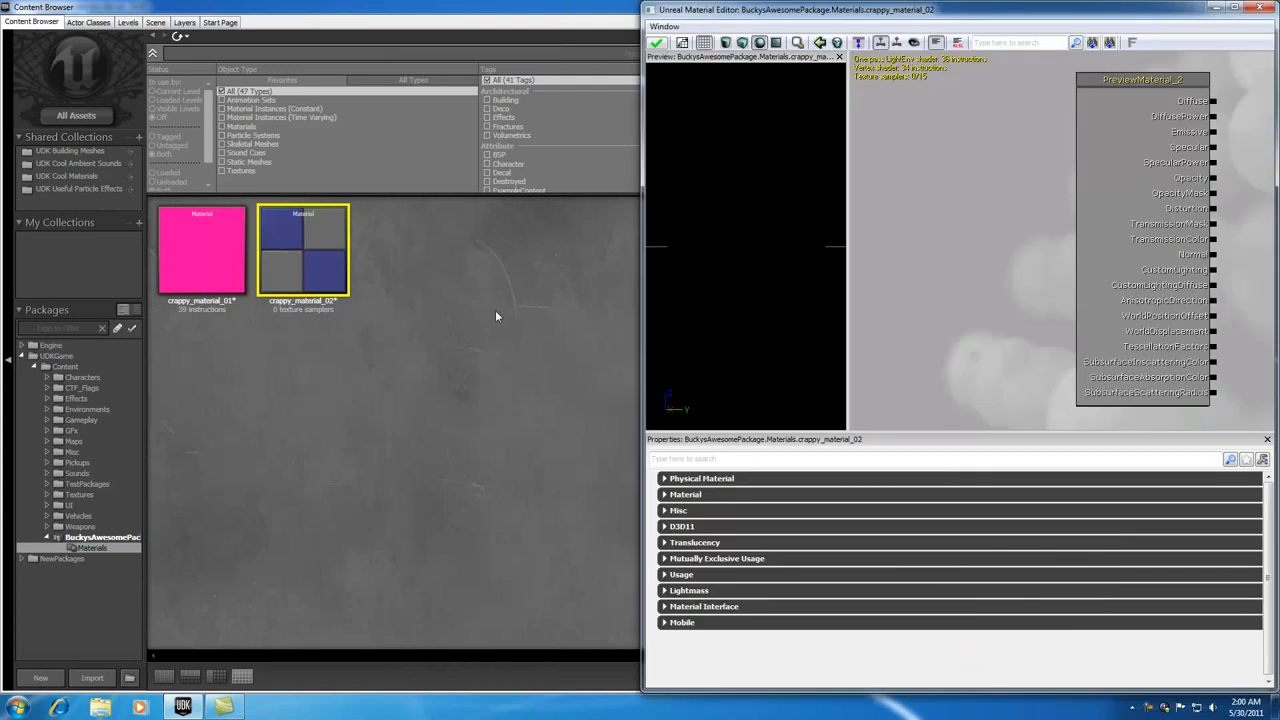
double_click(790, 10)
Set the Texture Sample node's description to "Bricks" and move the node slightly lower in the graph.
click(716, 112)
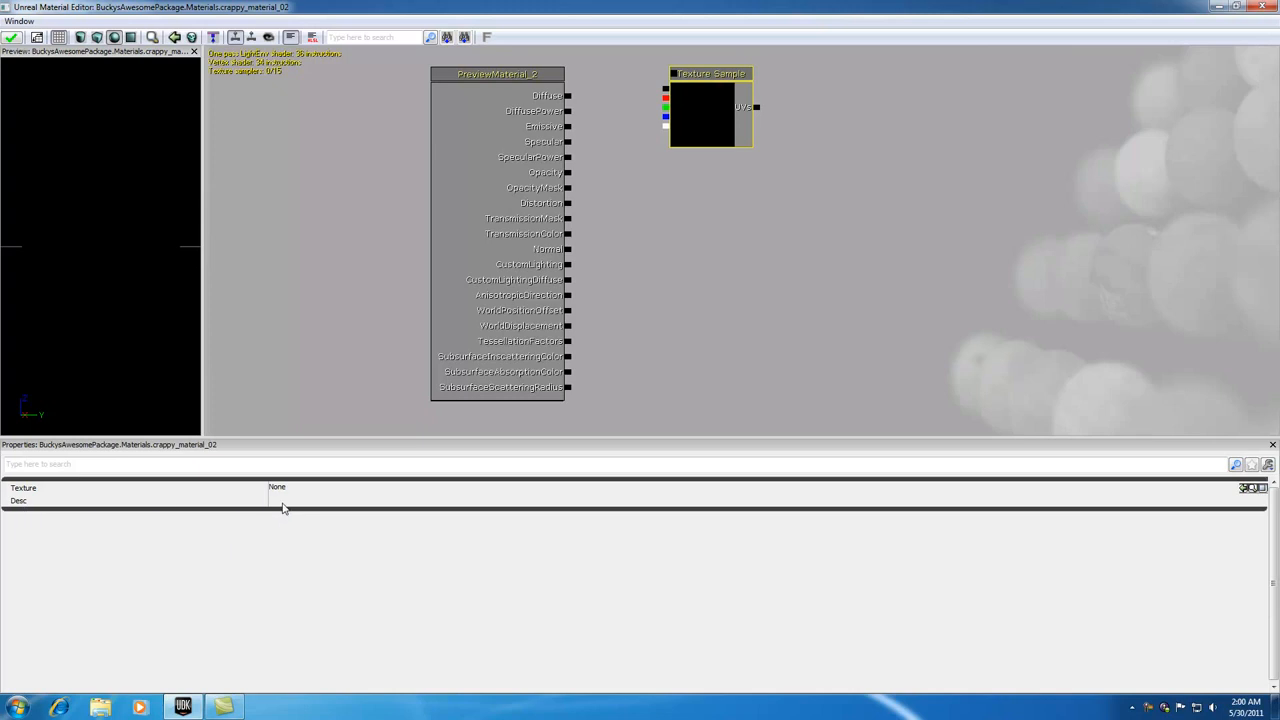
click(284, 502)
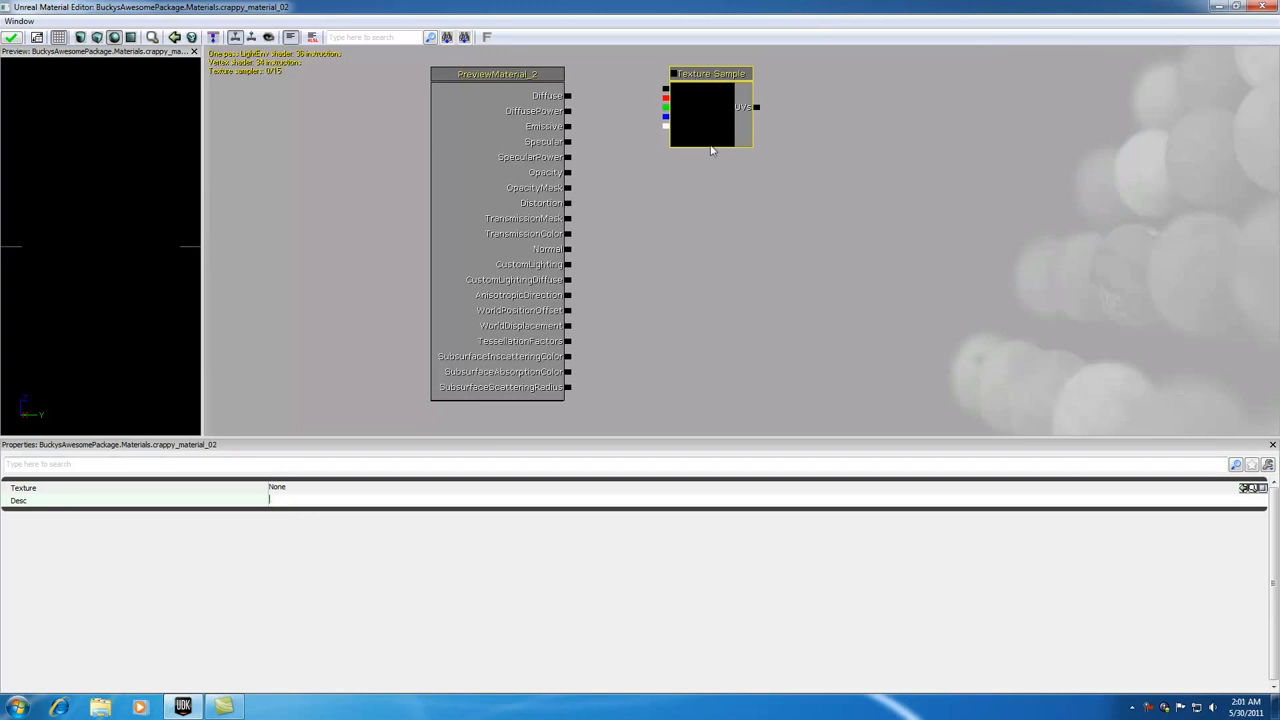
text(Bricks)
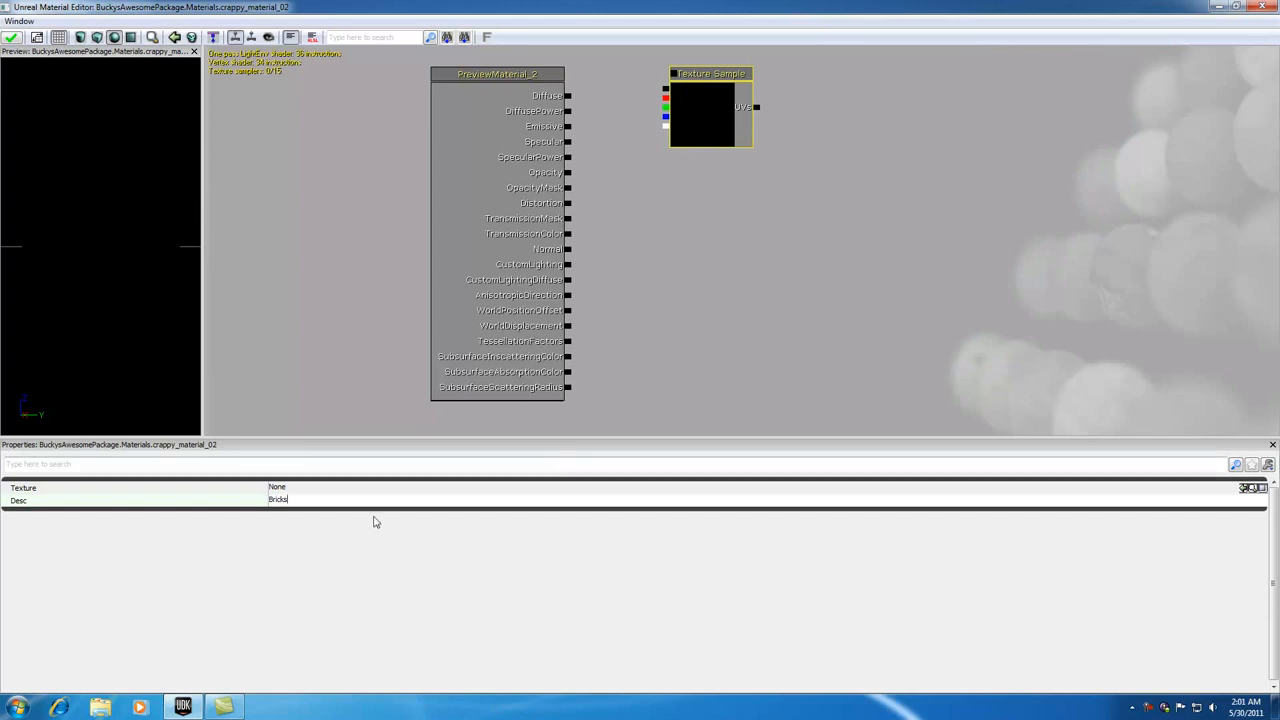
click(406, 490)
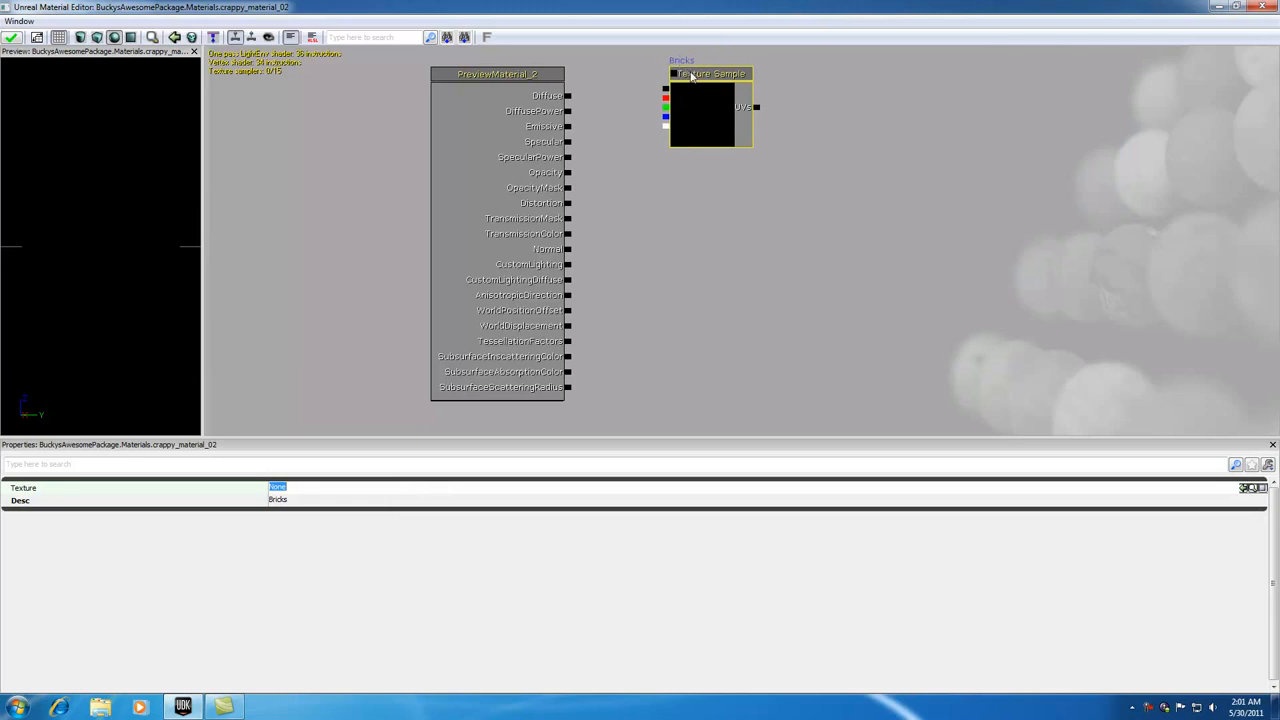
drag(707, 80, 717, 108)
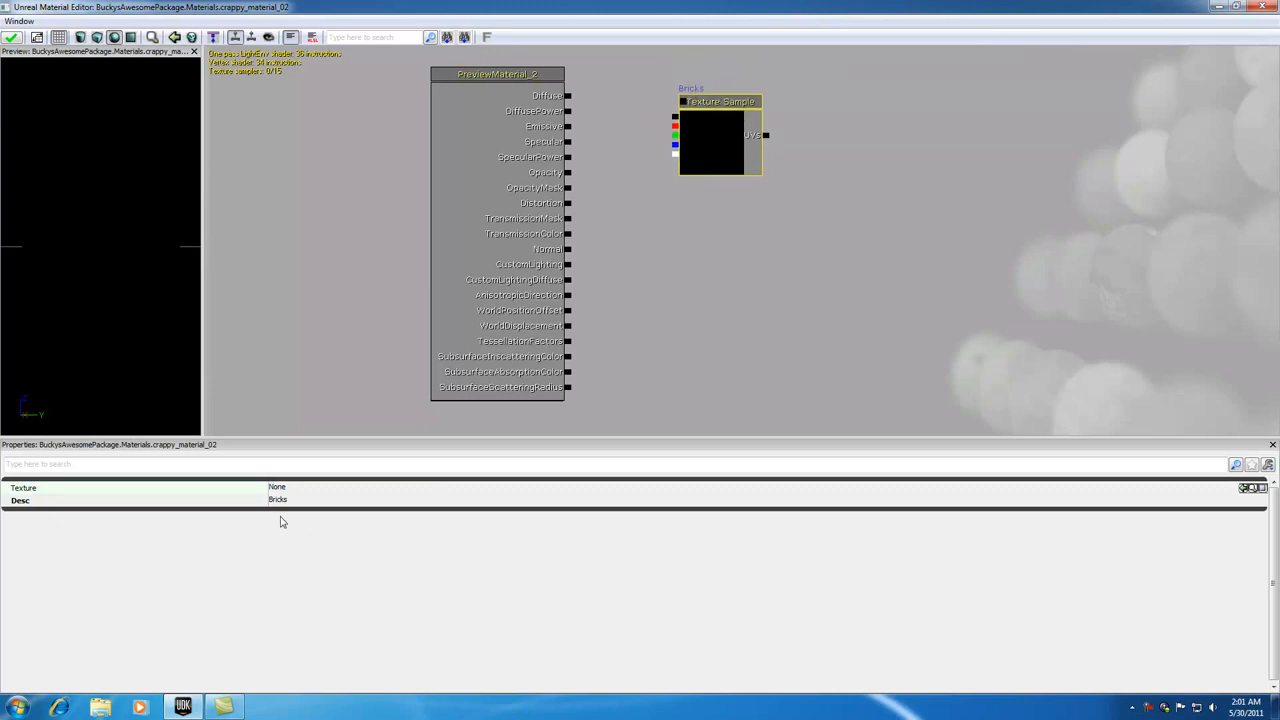
click(285, 490)
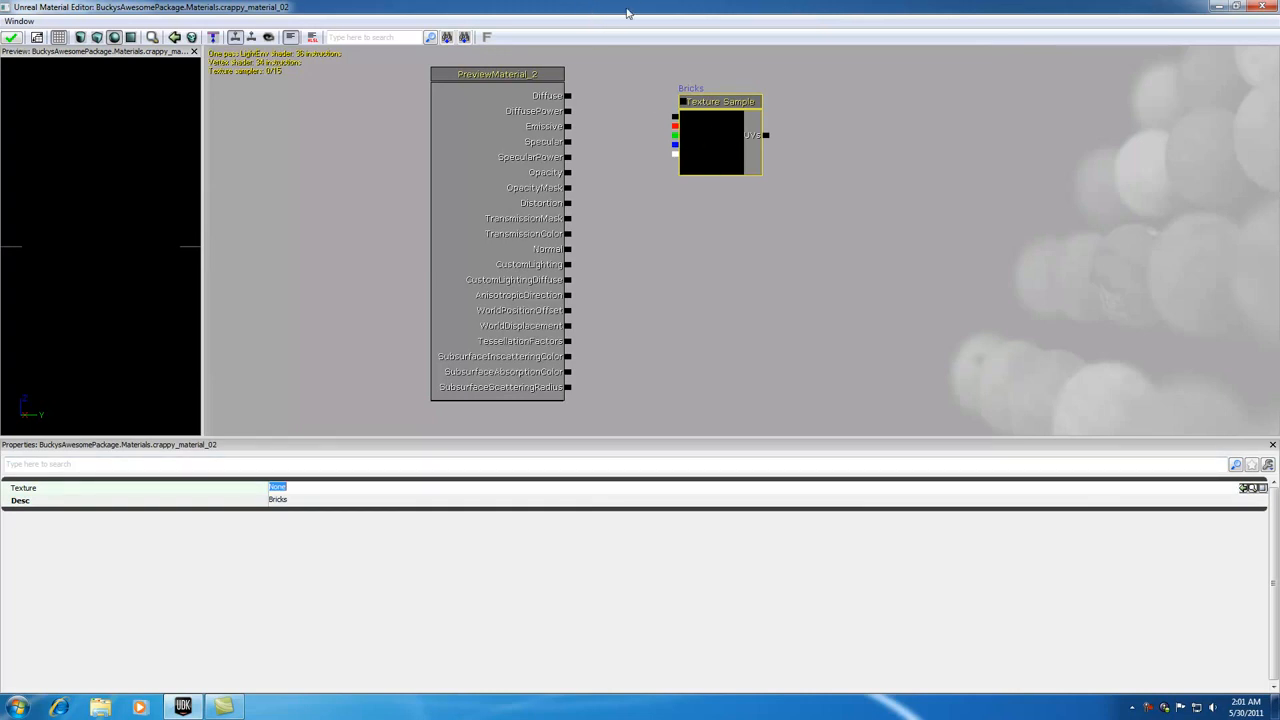
Arrange the Content Browser and the Material Editor side by side, and show all assets in the Content Browser.
double_click(597, 11)
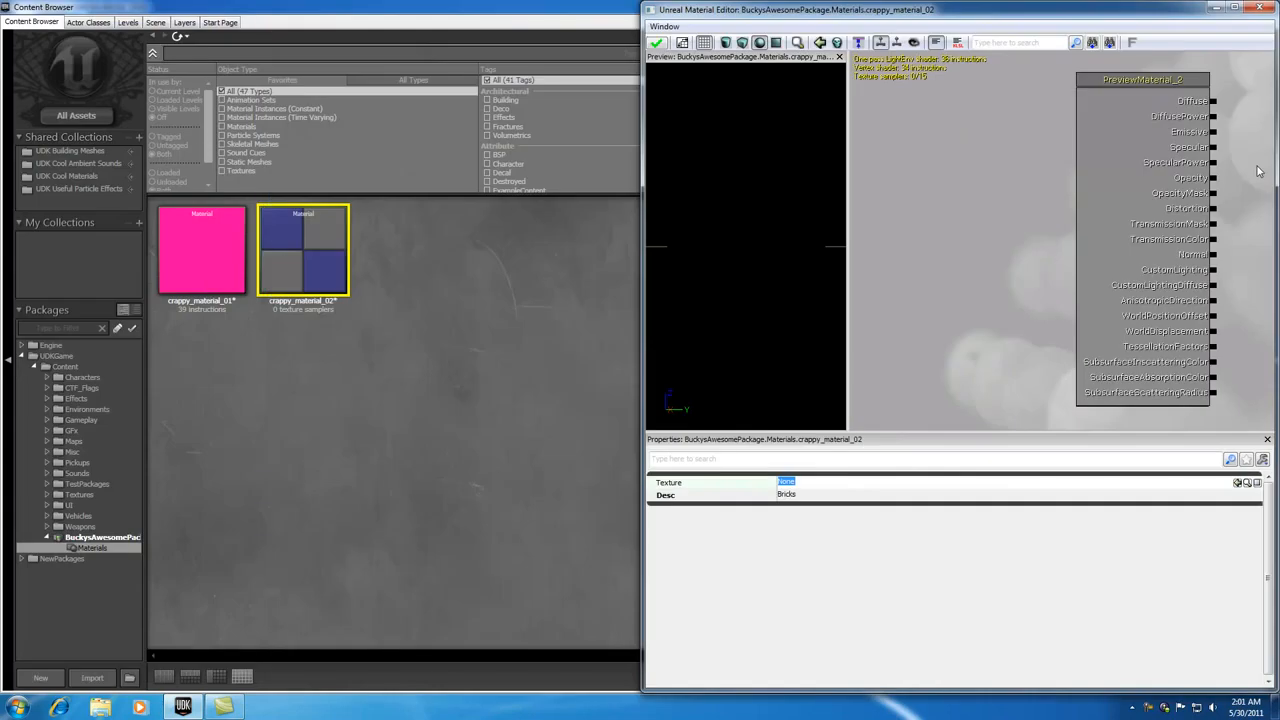
click(392, 398)
double_click(600, 7)
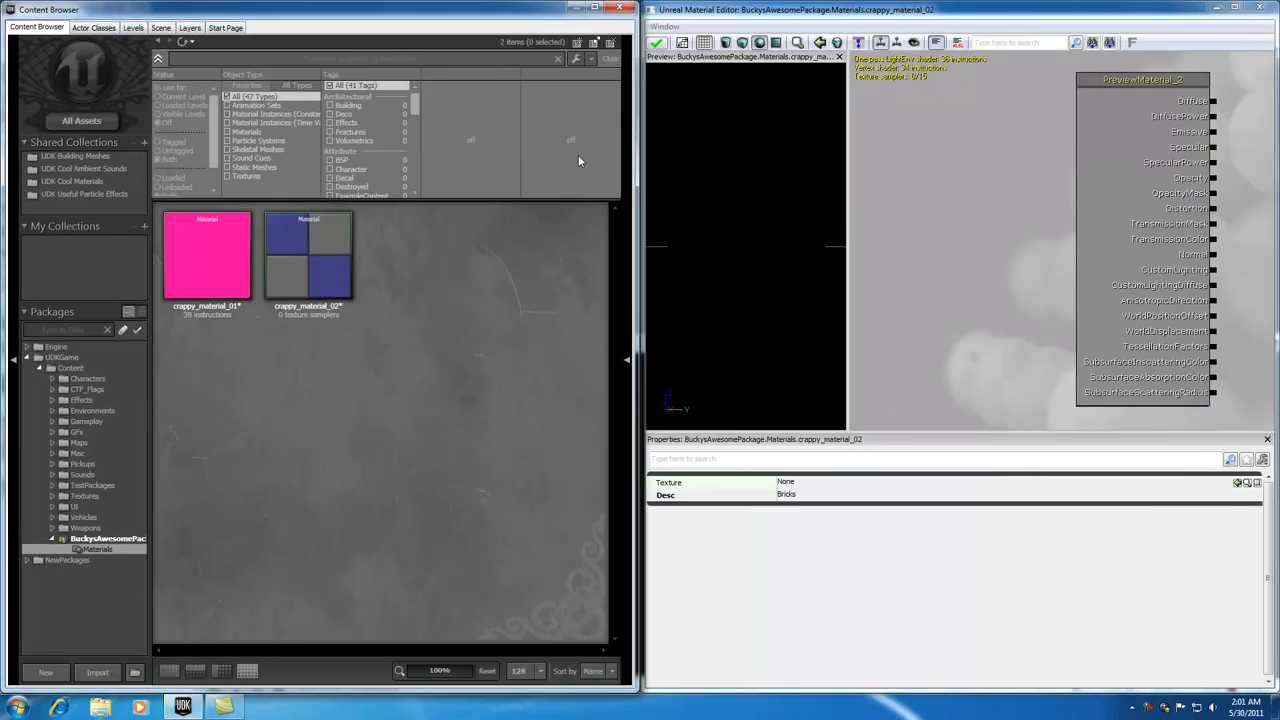
drag(765, 17, 1279, 393)
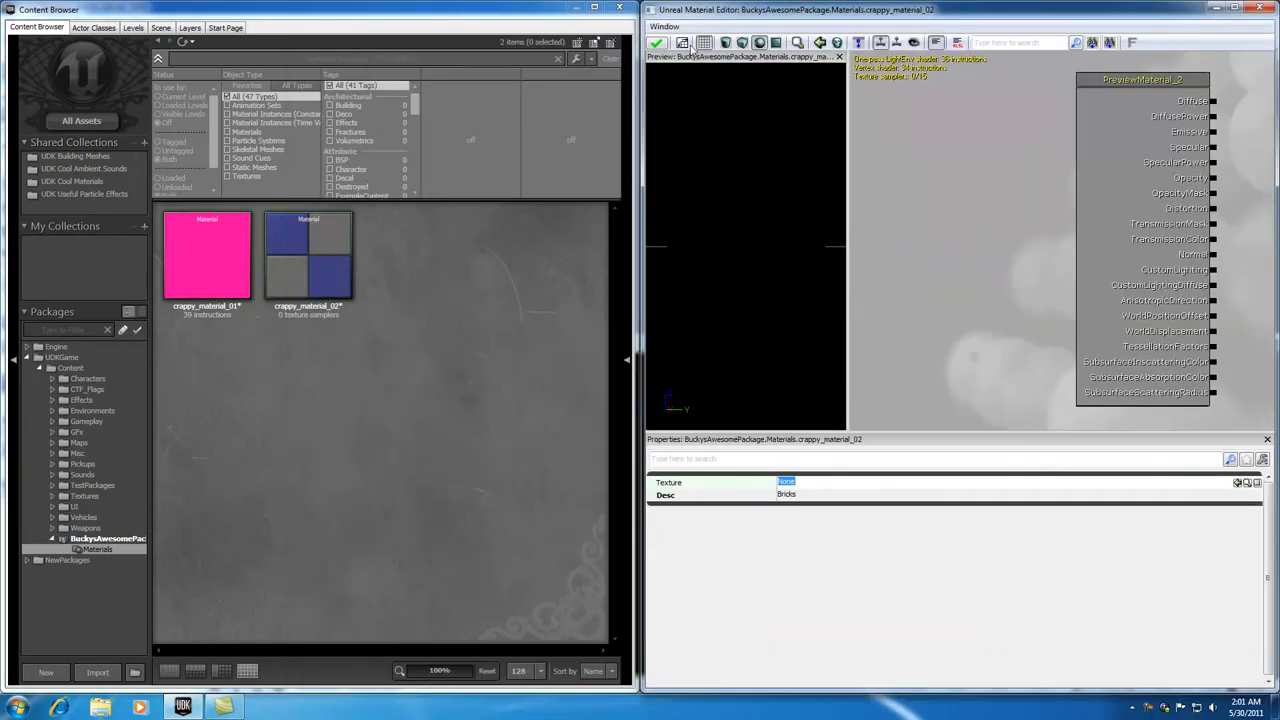
drag(463, 25, 4, 178)
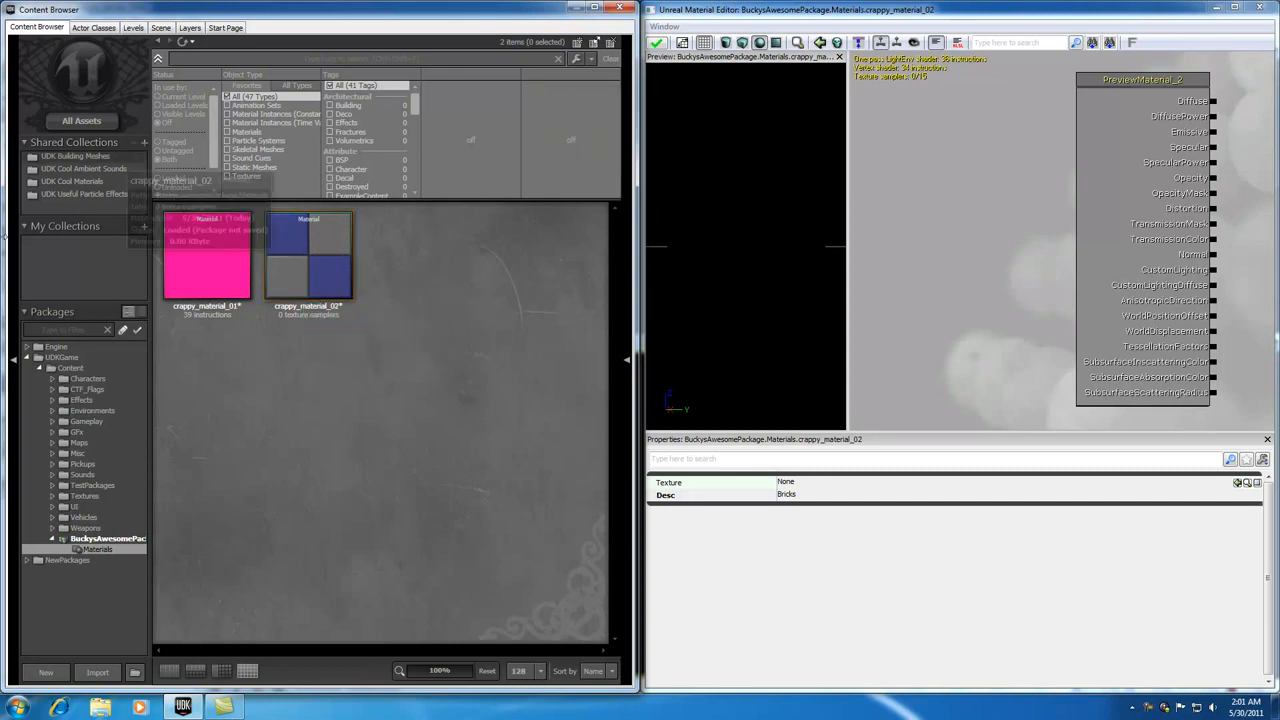
click(84, 122)
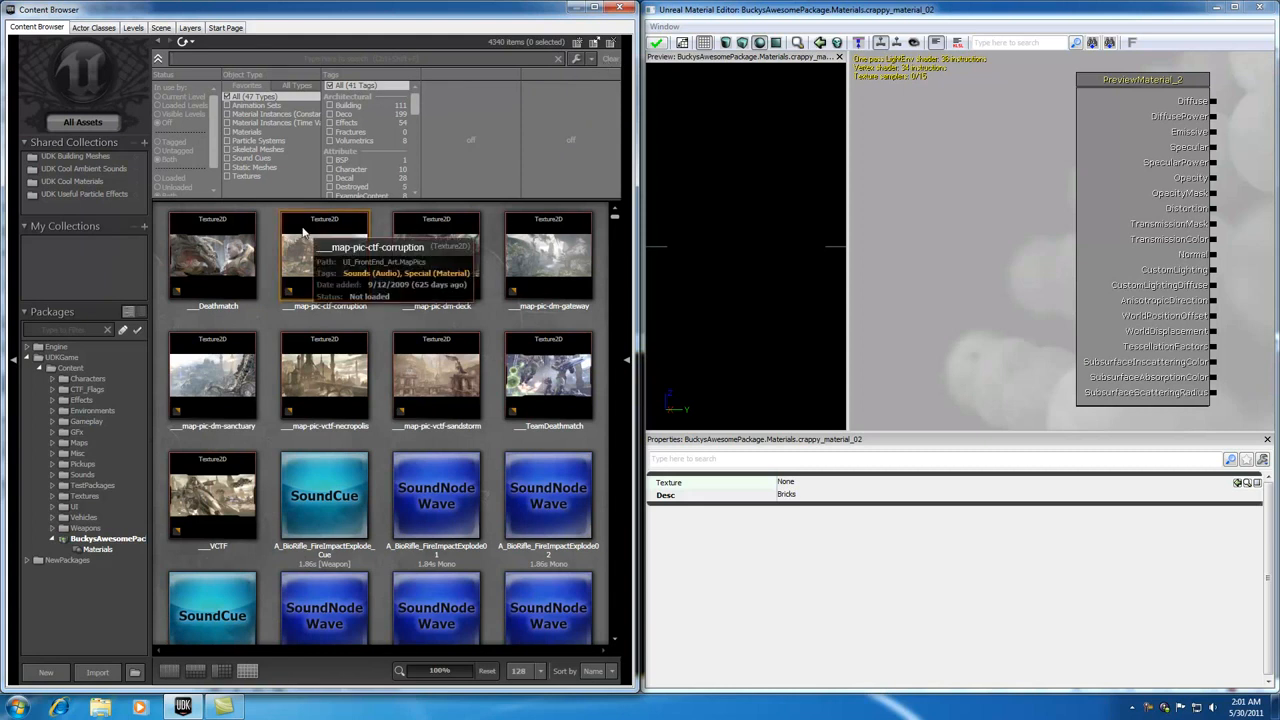
Filter the Content Browser to textures with the Material tag Building, and select the texture T_ASC_Floor_BSP_Tile01_S.
click(228, 178)
drag(416, 106, 415, 168)
click(331, 128)
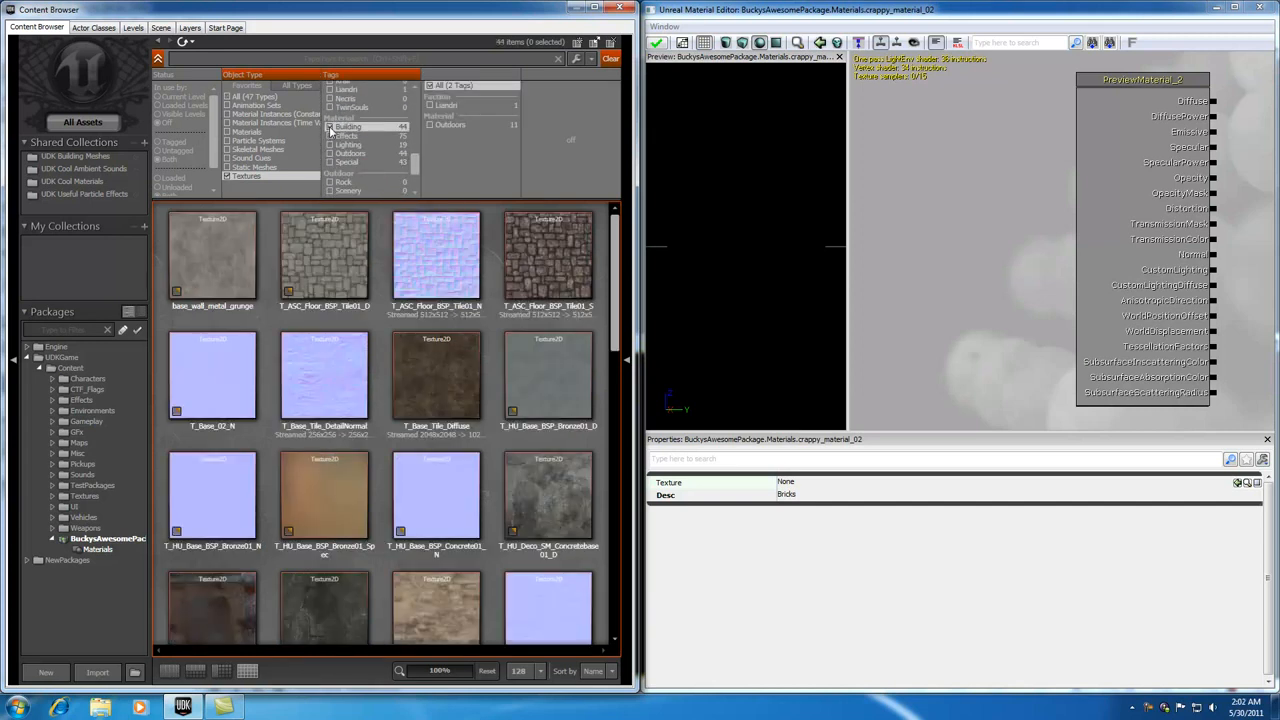
click(537, 251)
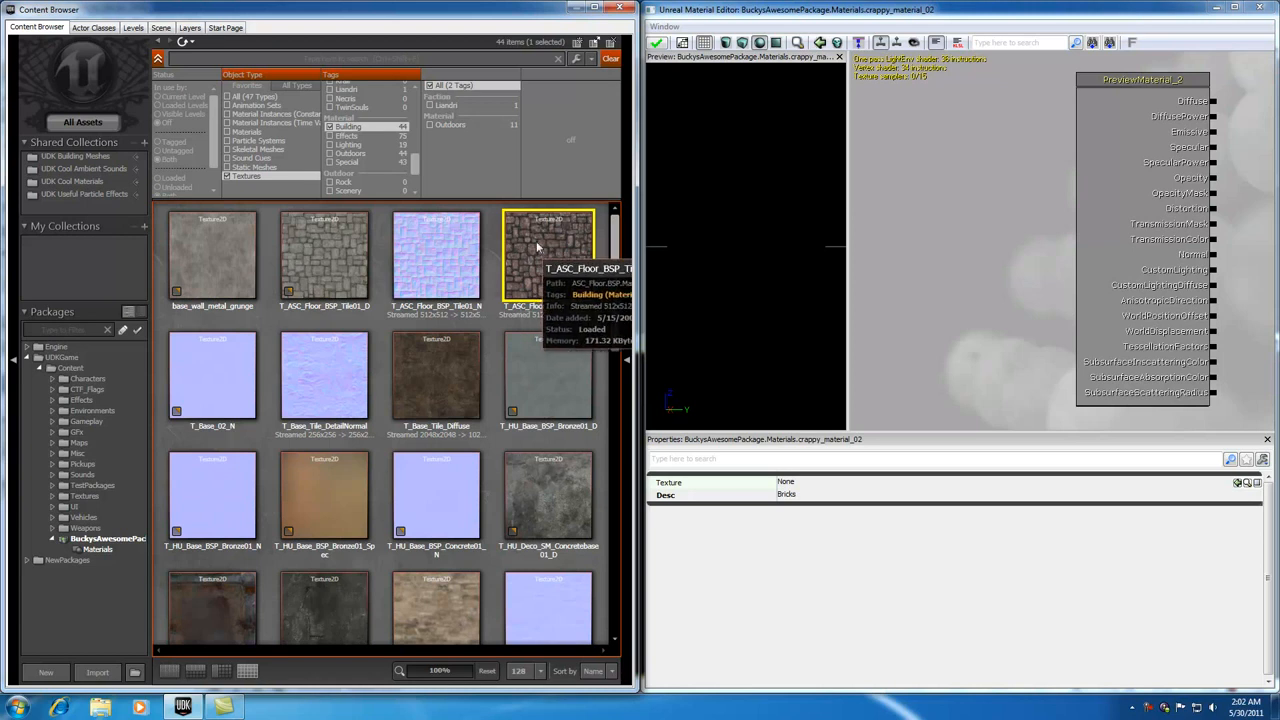
Maximize the Material Editor and assign the selected T_ASC_Floor_BSP_Tile01_S texture to the Bricks Texture Sample node.
click(1236, 7)
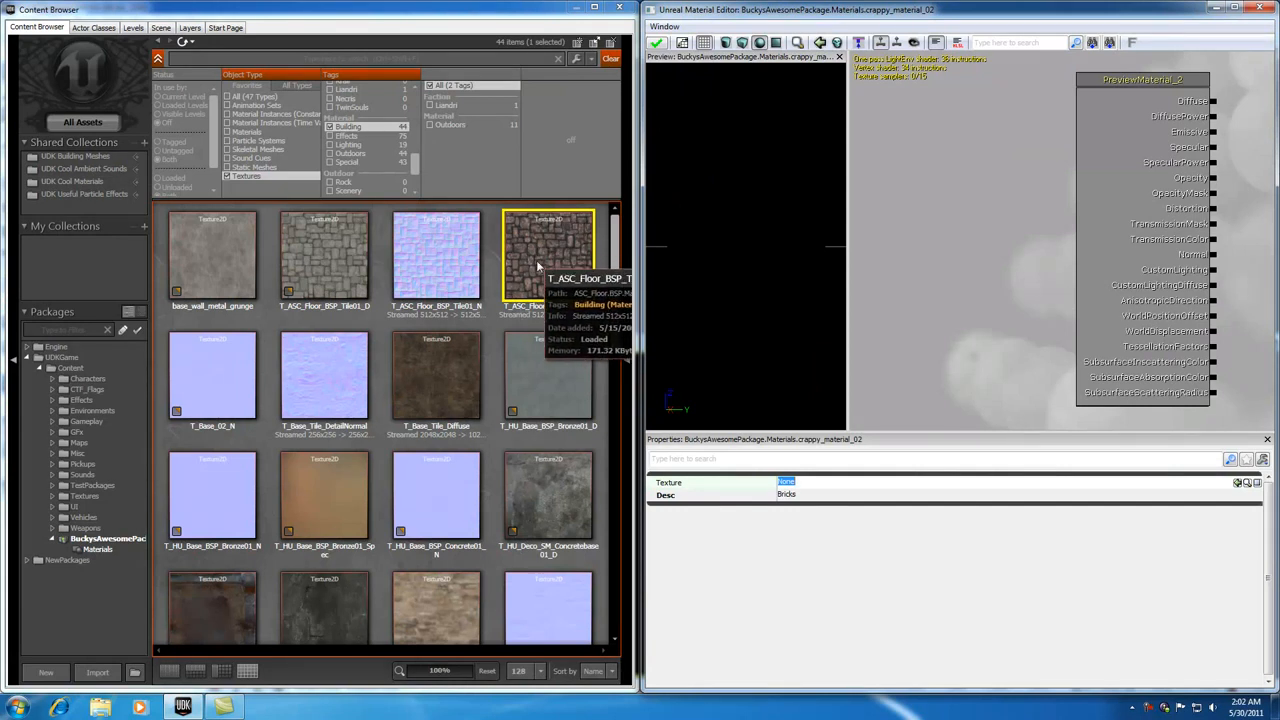
double_click(798, 18)
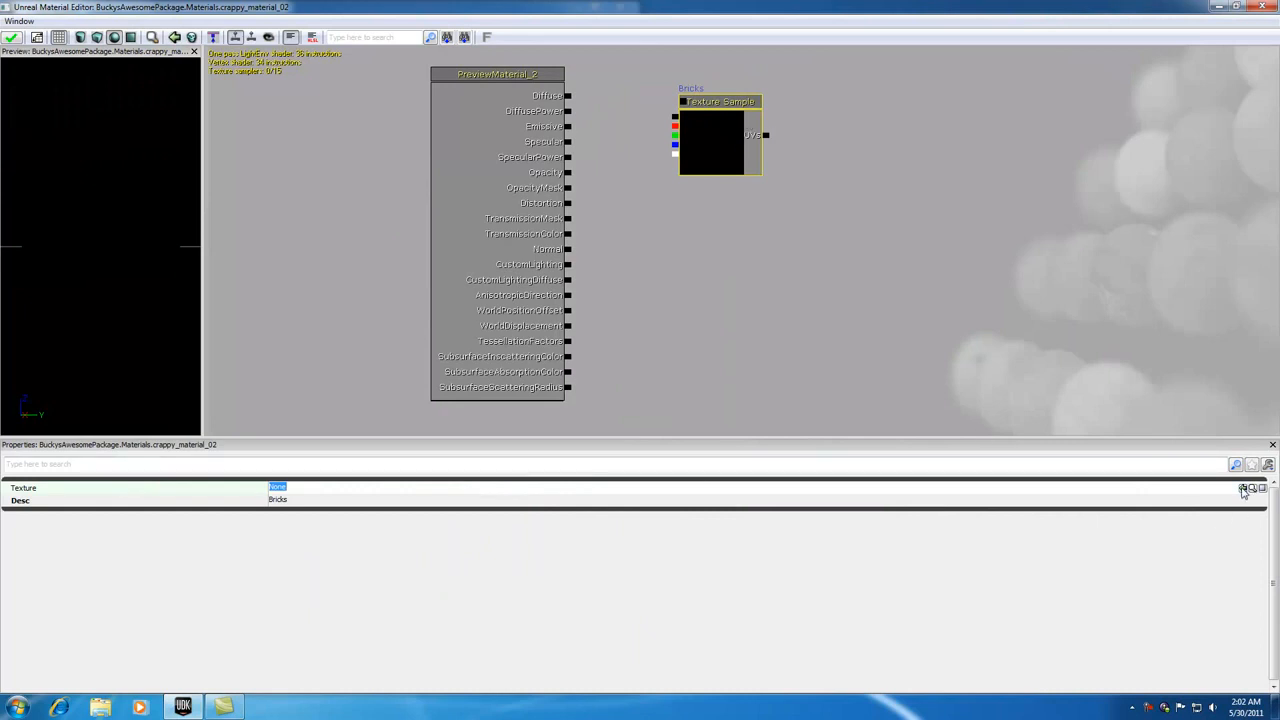
click(1243, 489)
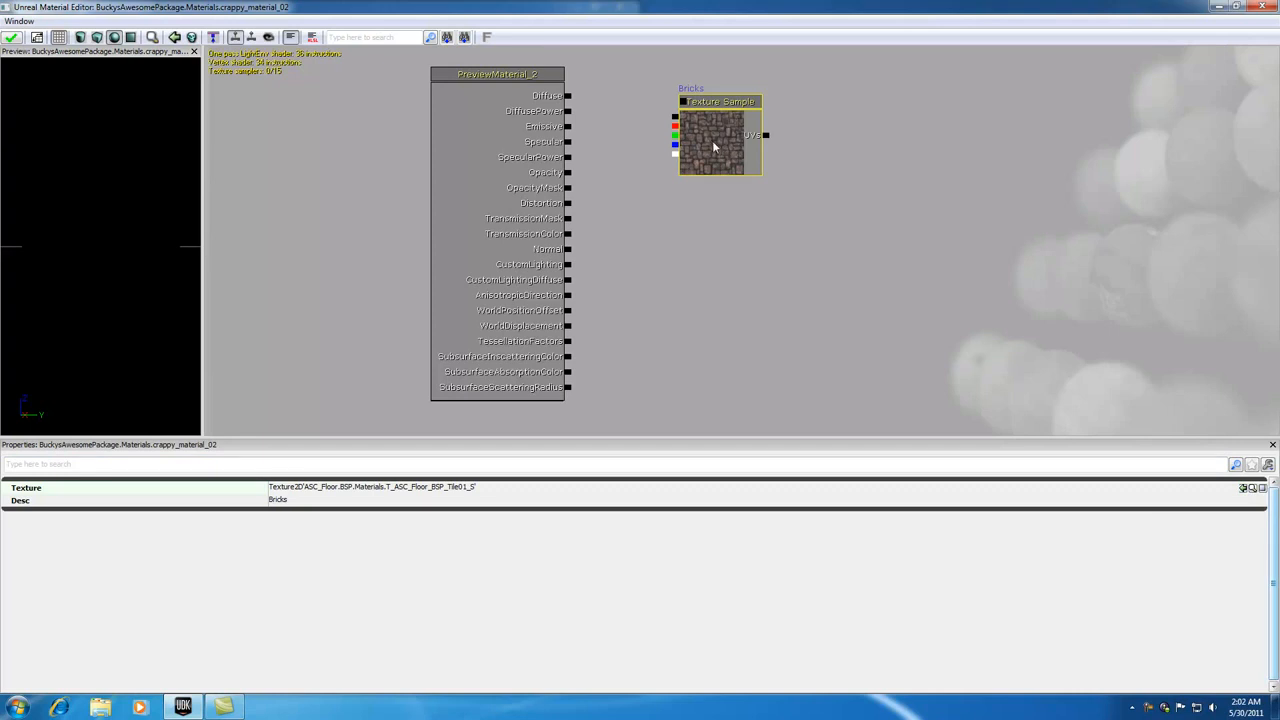
Connect the black output of the Bricks Texture Sample node to the preview material's Diffuse input.
click(710, 90)
click(706, 104)
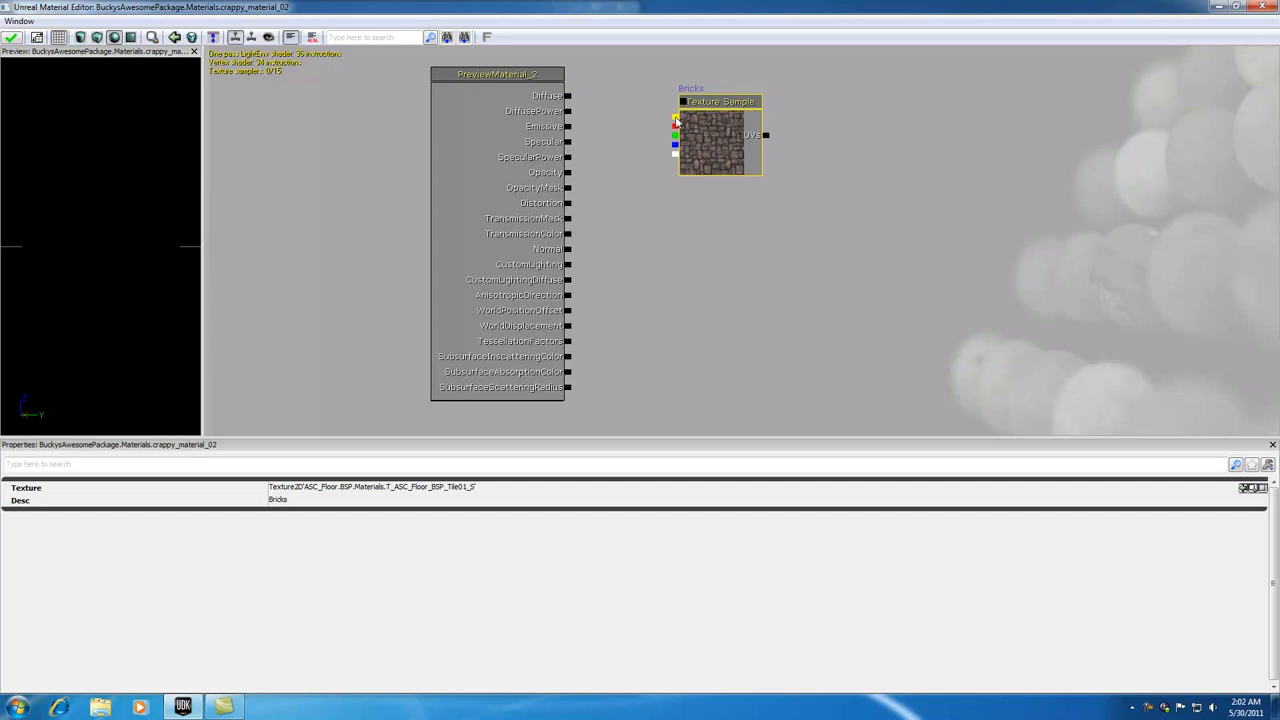
click(676, 120)
drag(672, 120, 568, 97)
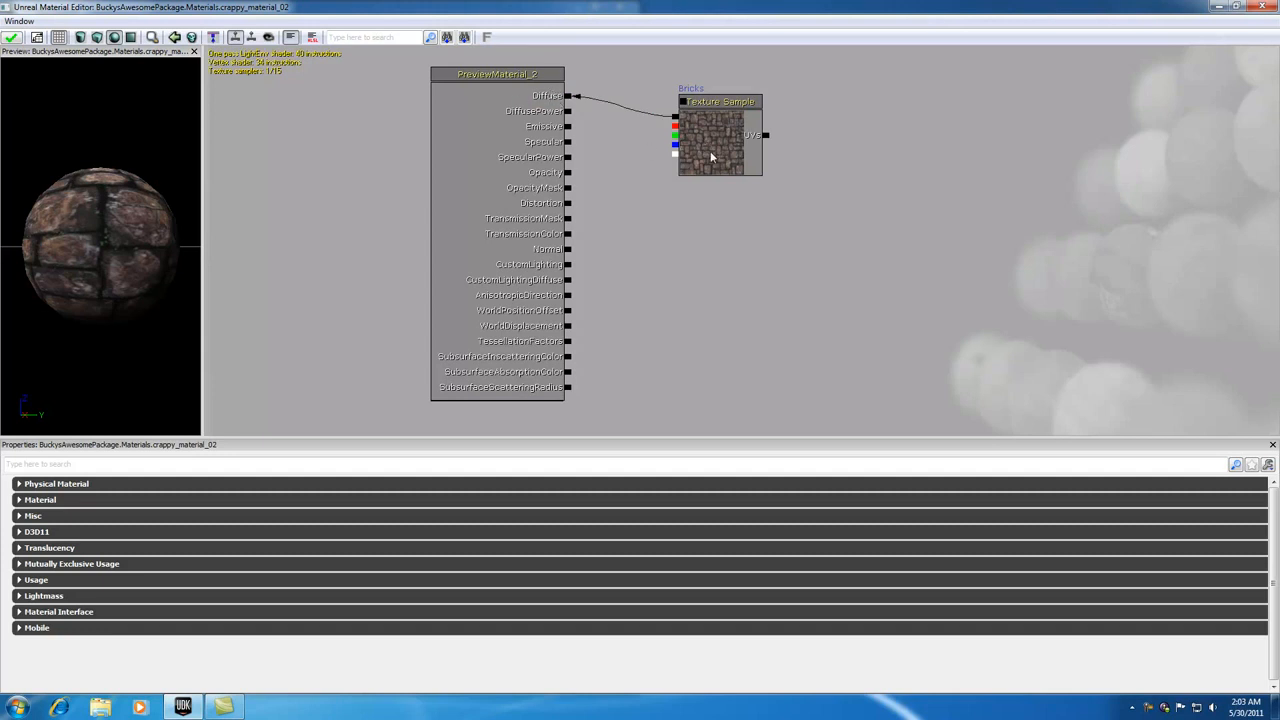
Apply the changes to crappy_material_02 and close the Material Editor.
drag(81, 221, 134, 250)
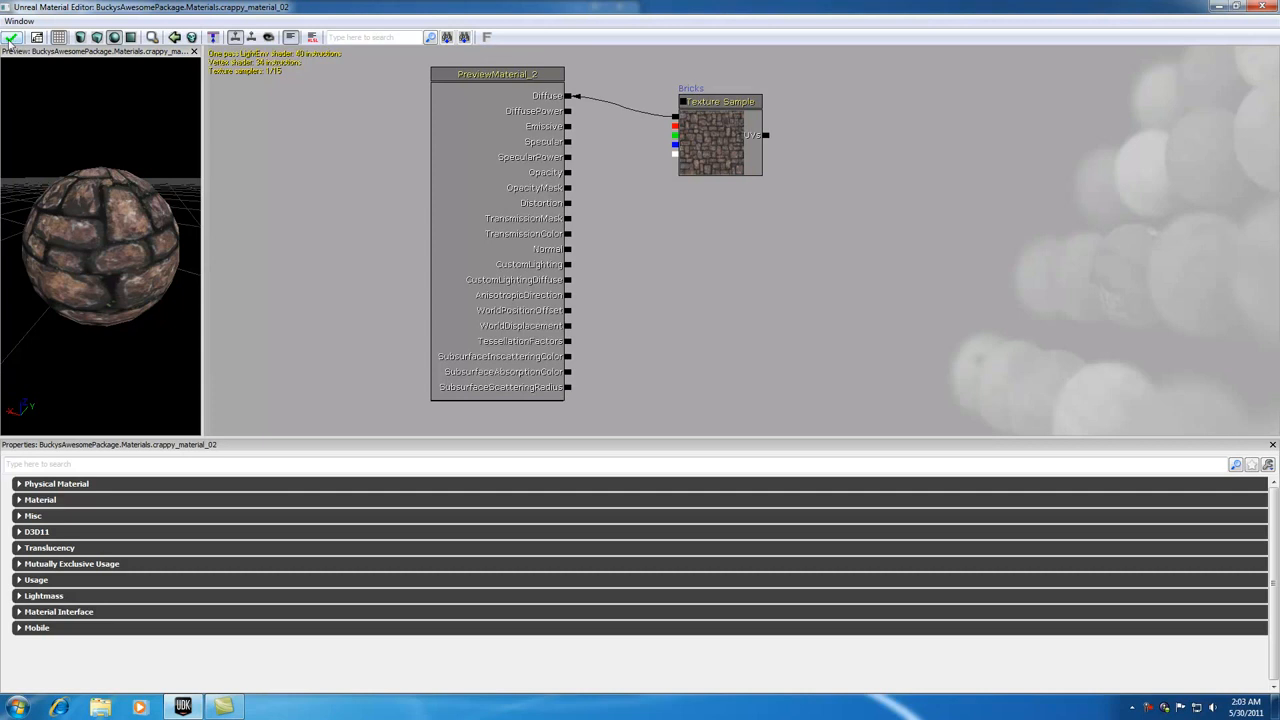
click(12, 40)
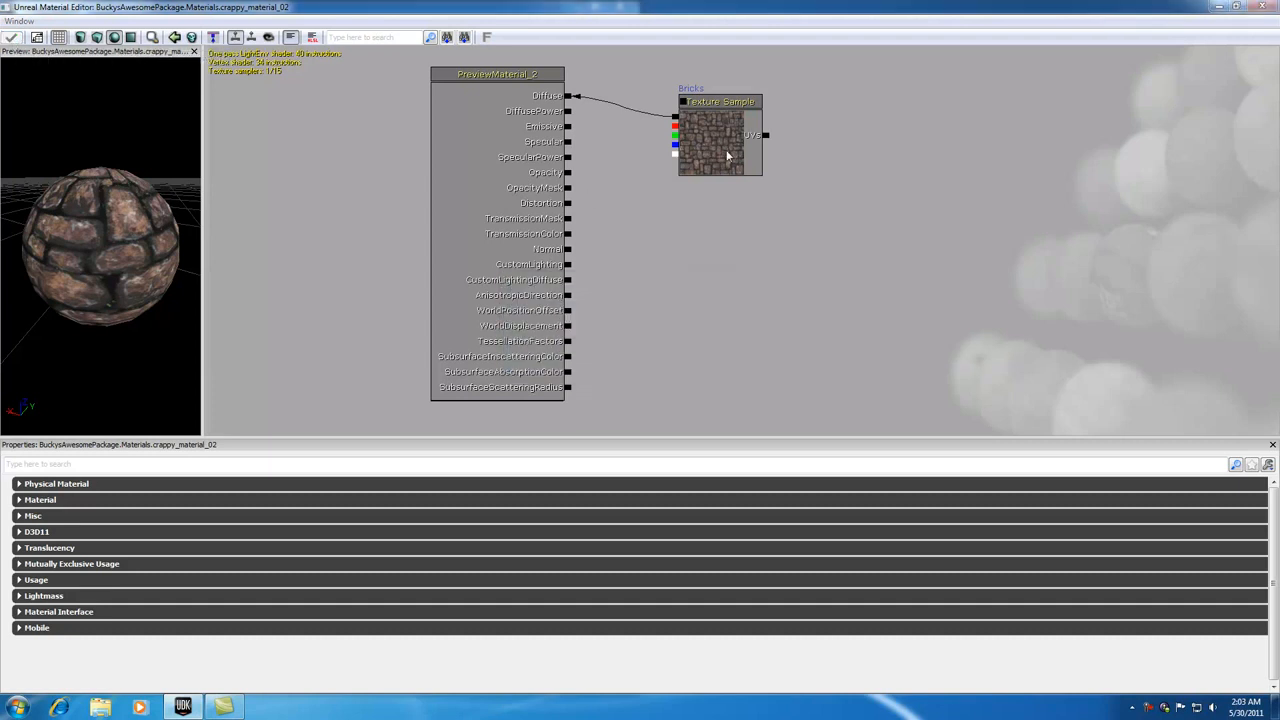
click(1262, 6)
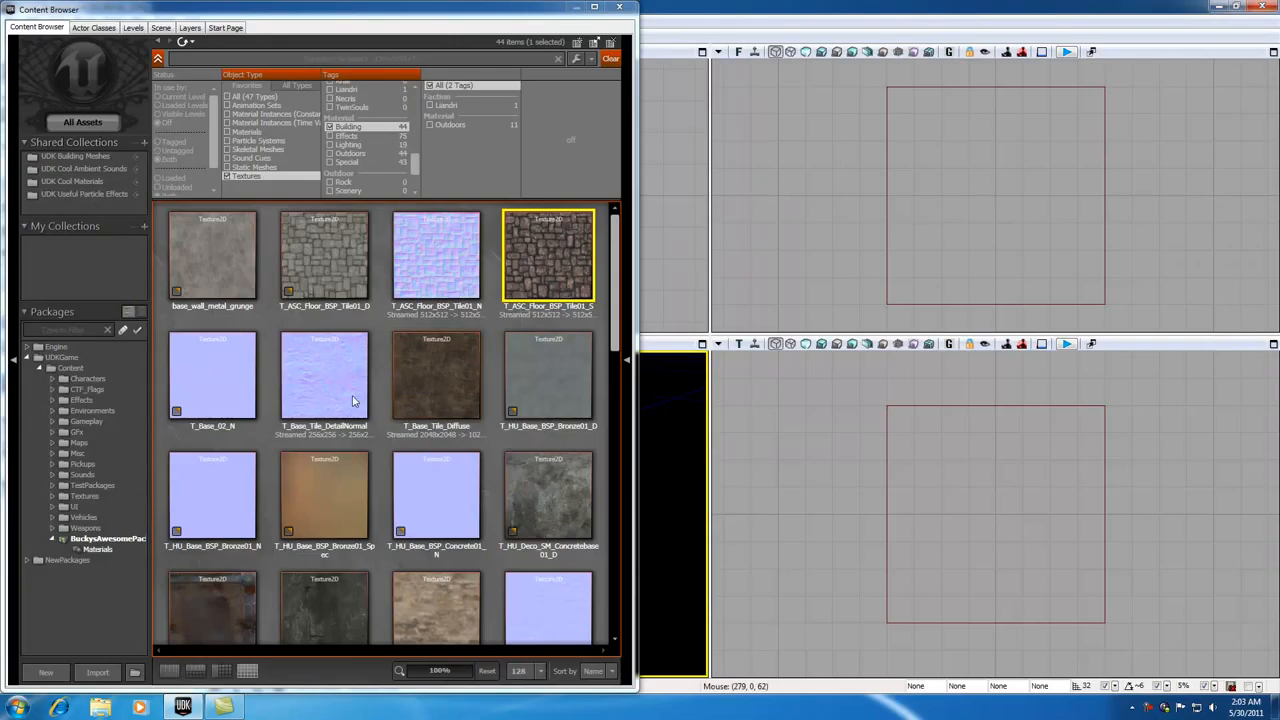
Show the Materials group of BuckysAwesomePackage in the Content Browser with all asset filters cleared.
right_click(112, 546)
click(114, 547)
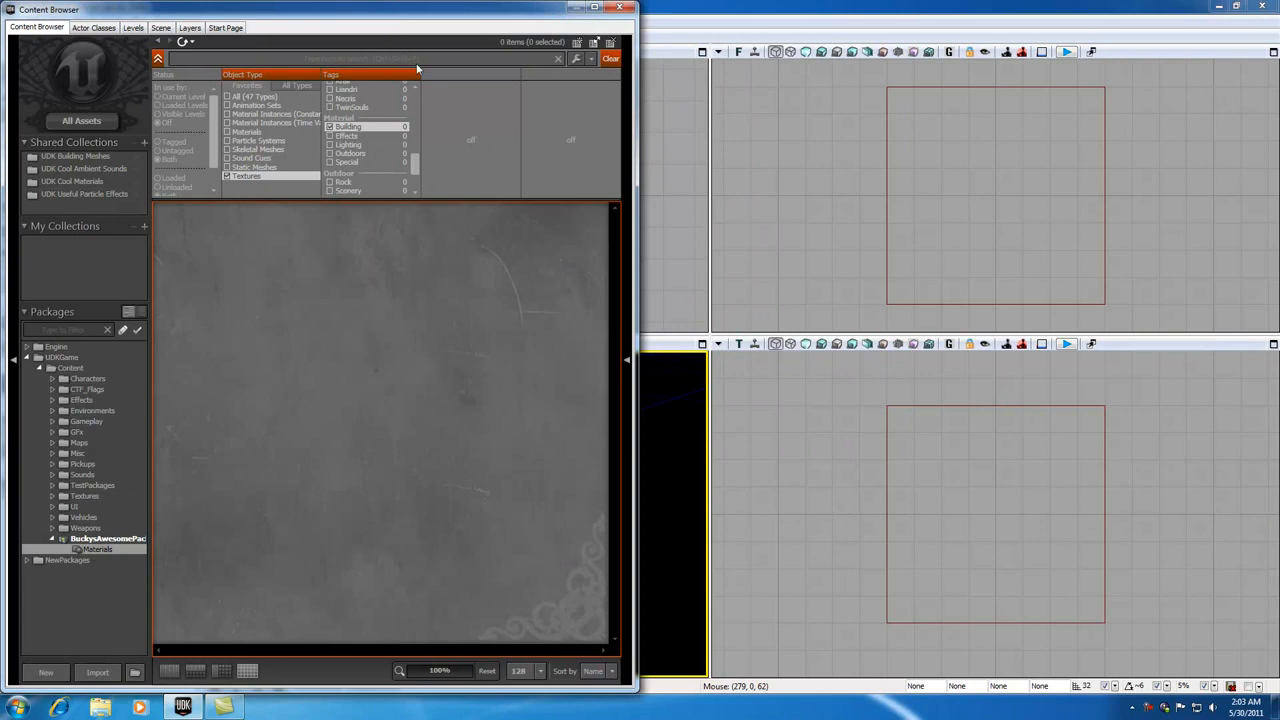
click(609, 58)
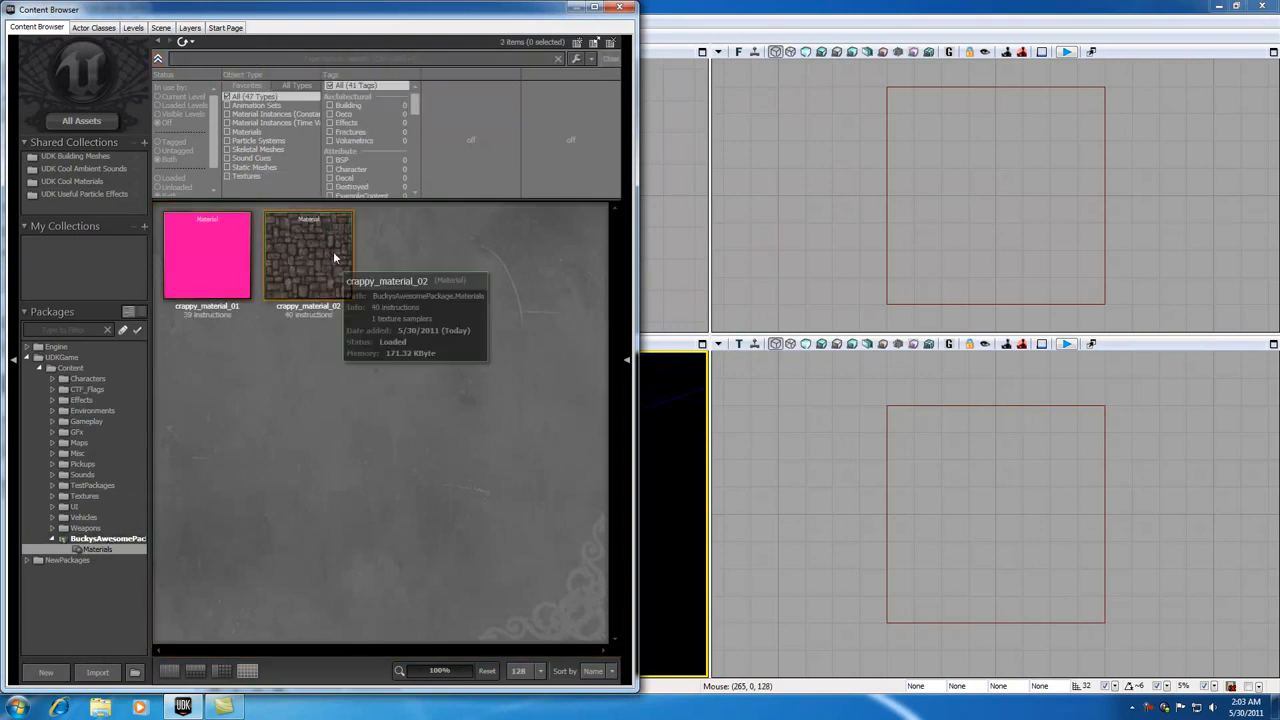
Save BuckysAwesomePackage and select the material crappy_material_02.
right_click(147, 539)
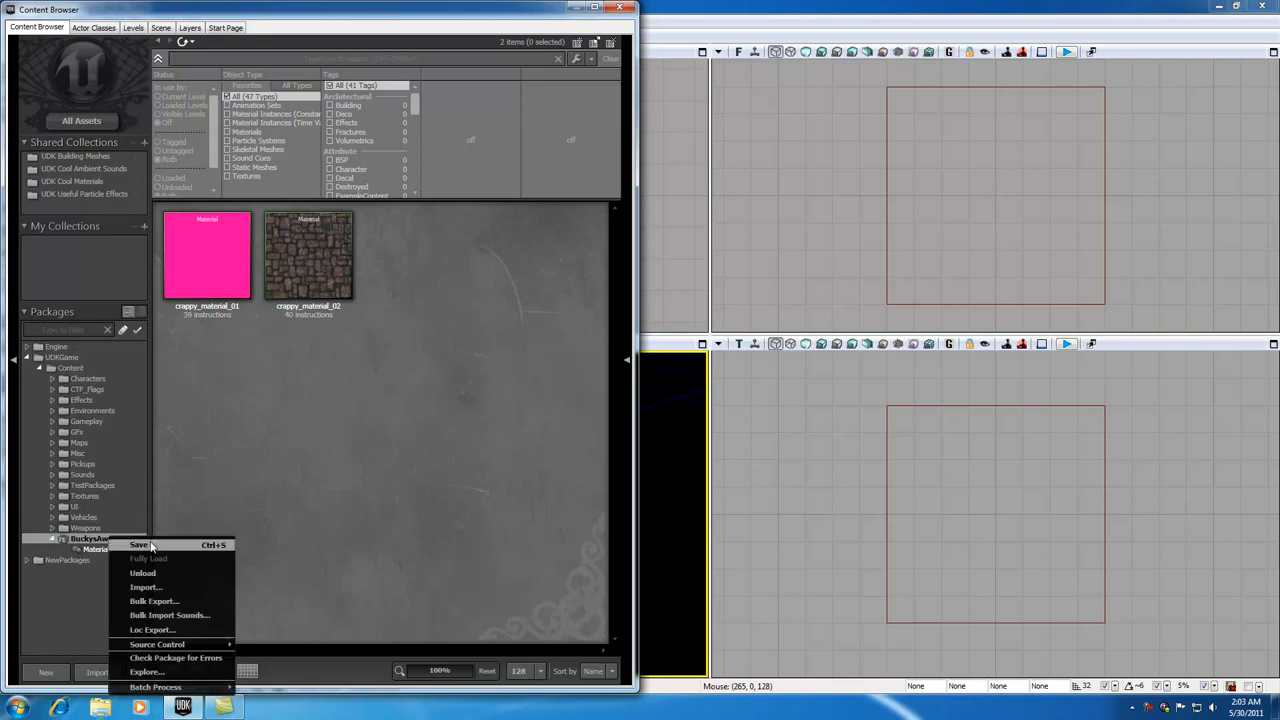
click(148, 544)
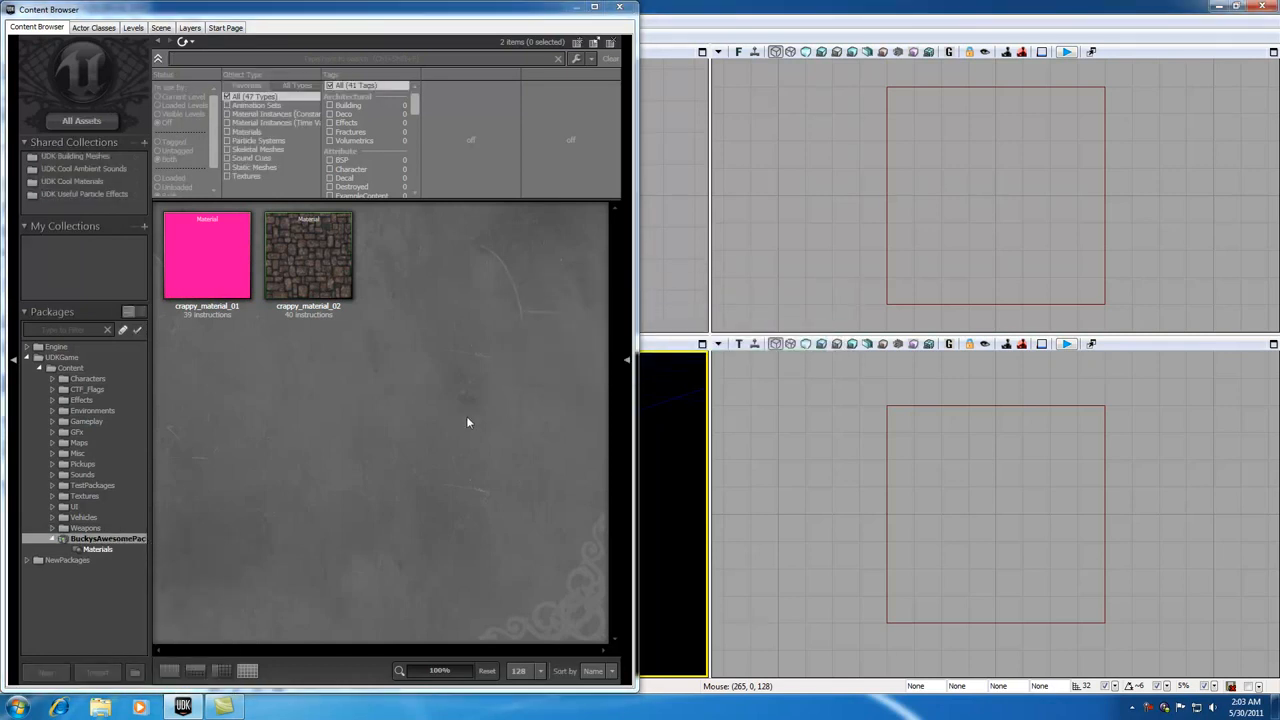
click(320, 250)
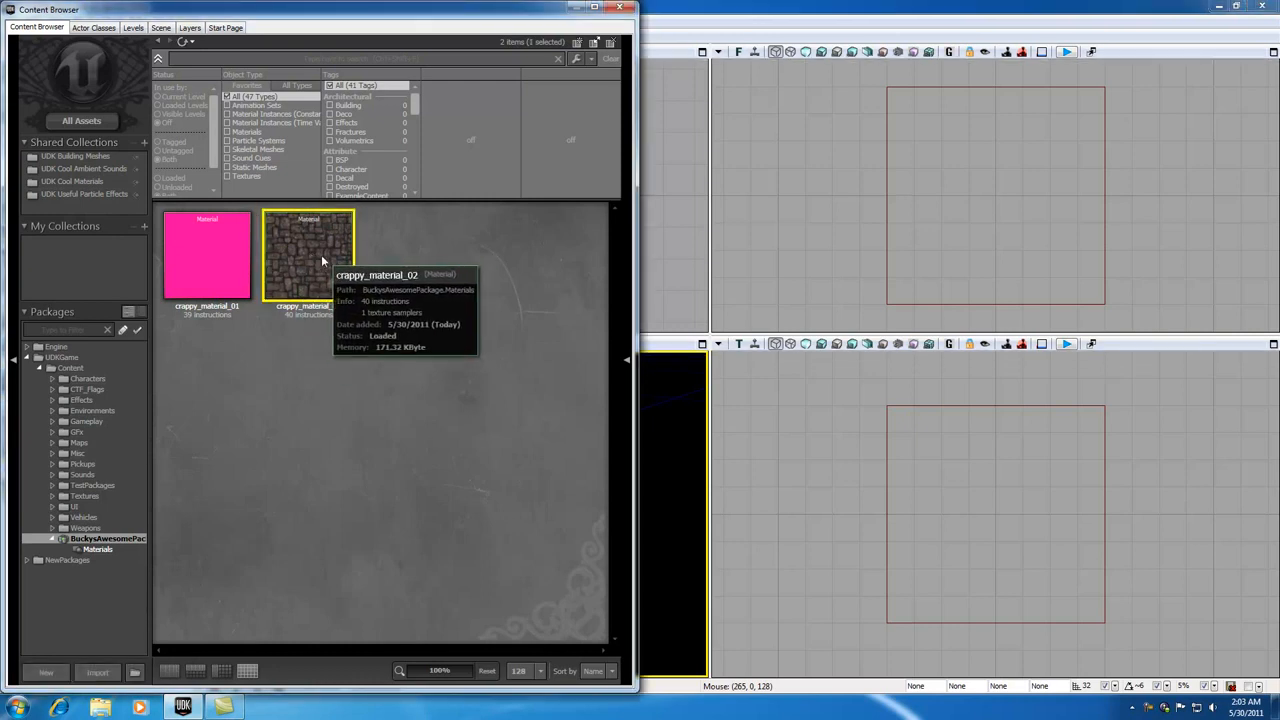